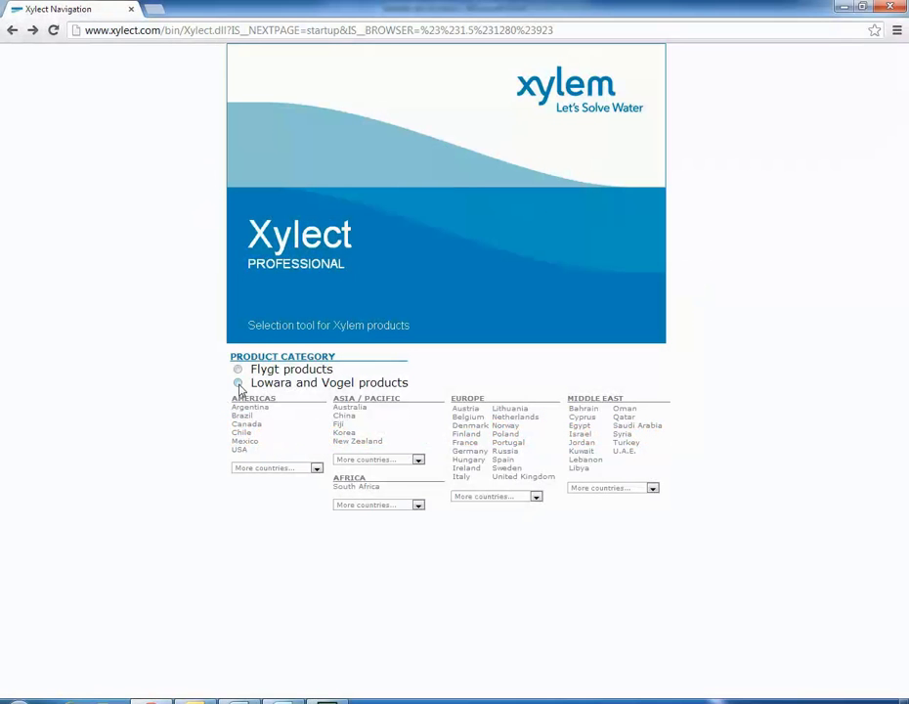
Step: Choose the Lowara and Vogel catalogue and log in with the account's login name and password
left_click(238, 383)
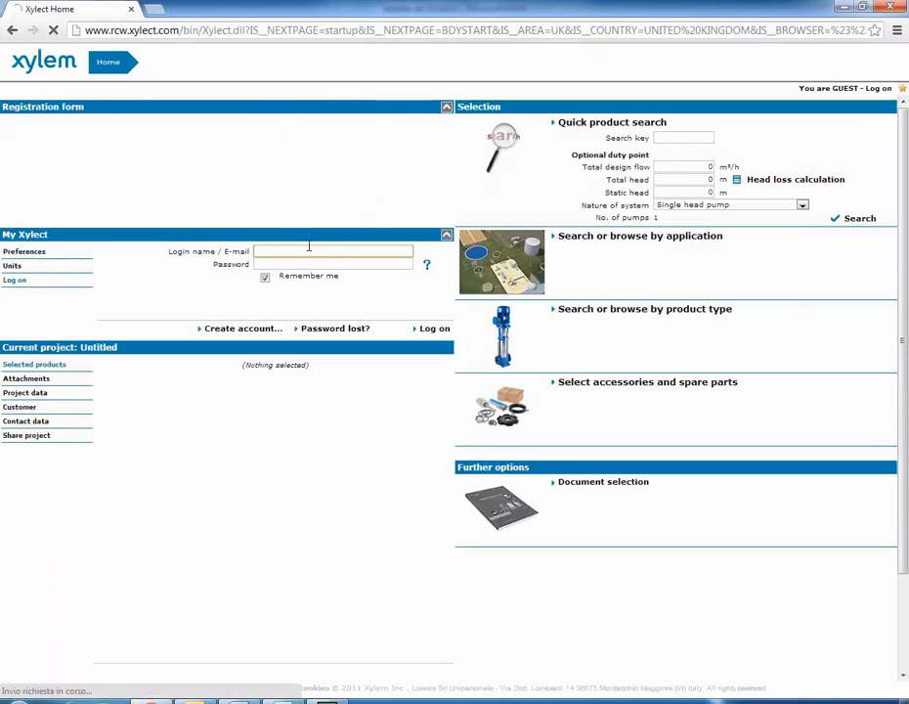
type("tutorialx")
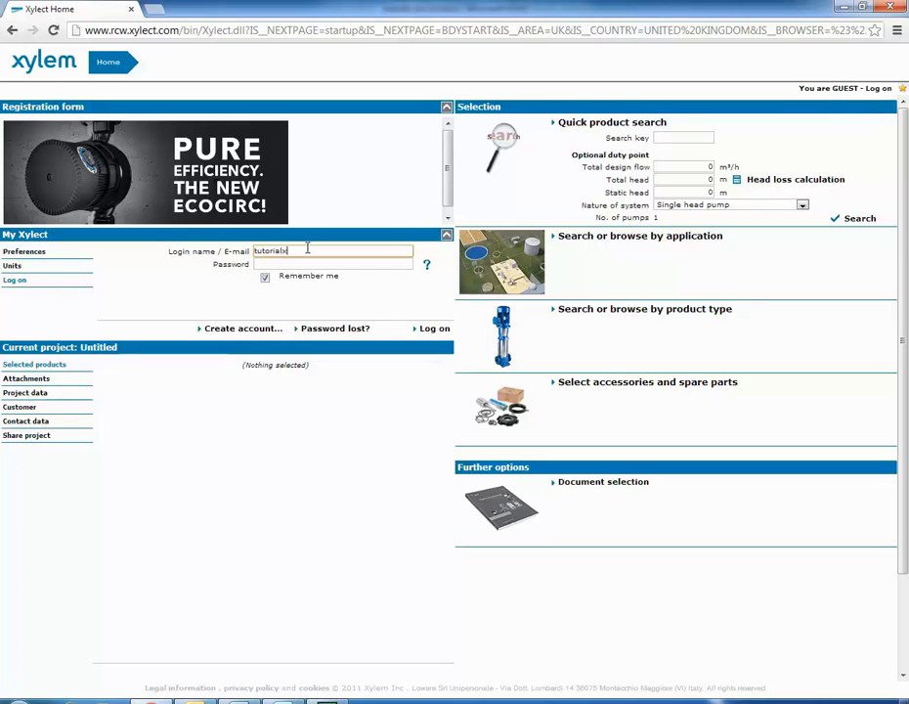
type("ylem")
key("Tab")
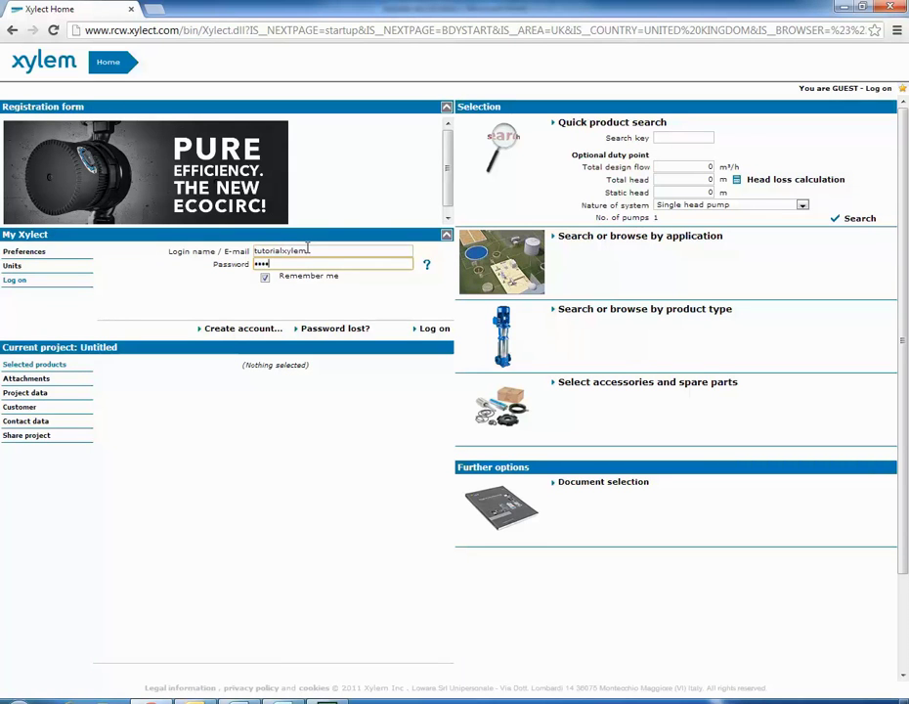
key("Return")
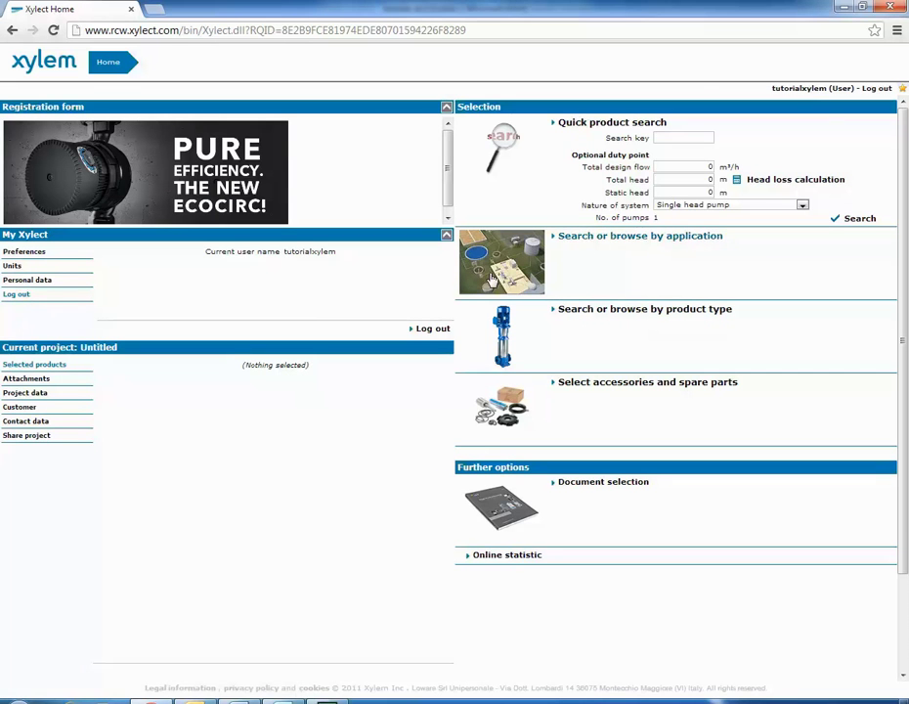
Step: Browse by product type to Booster set and tick only the GHV series
left_click(587, 309)
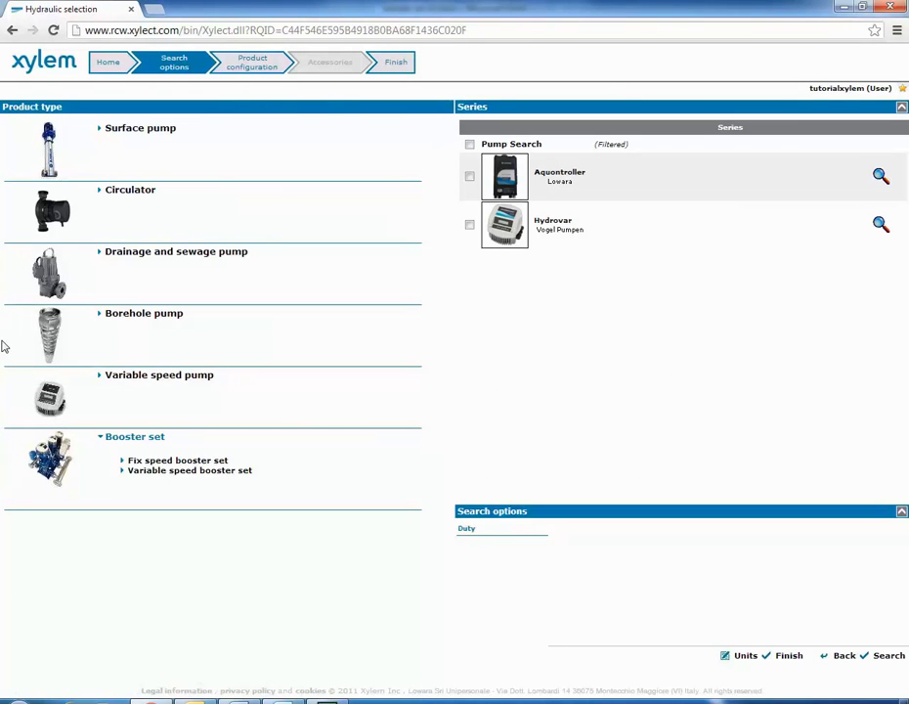
left_click(115, 440)
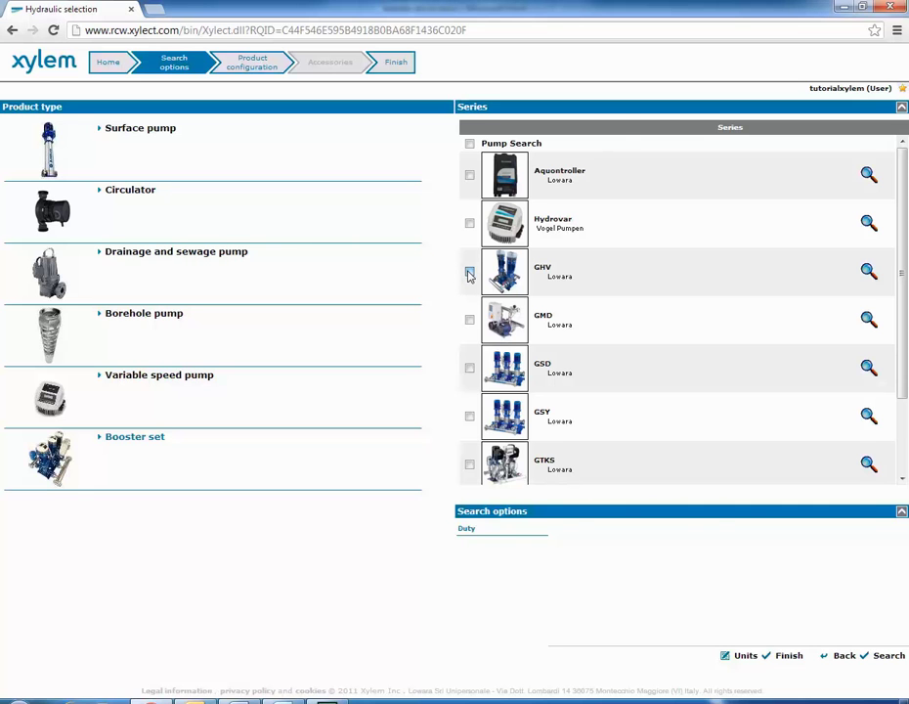
left_click(469, 274)
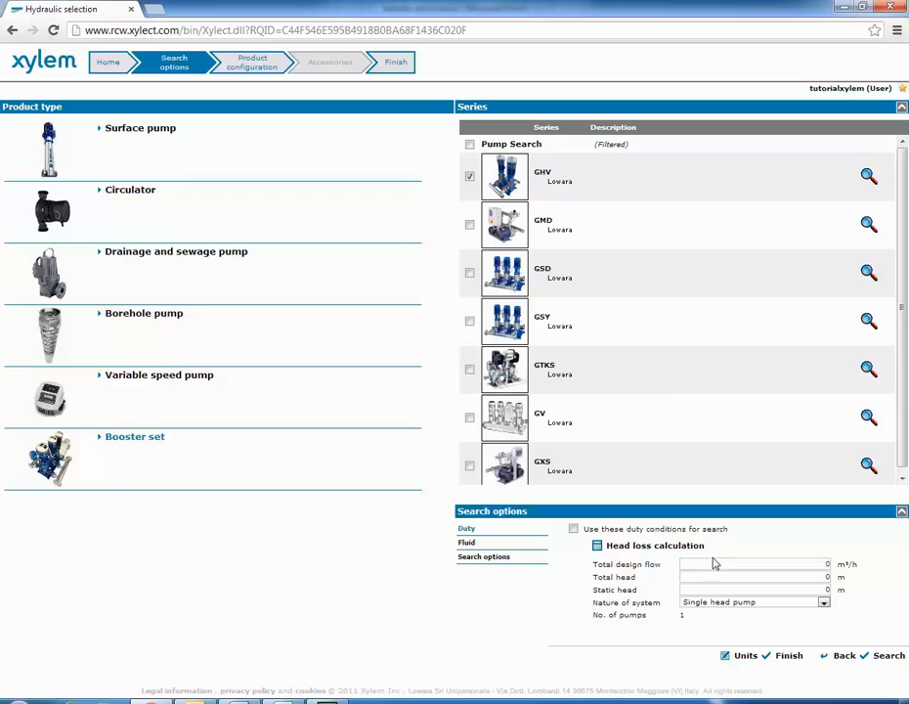
Step: Enter a Single-Multi-pump set duty of 30 m³/h at 50 m head with 2 to 4 pumps
left_click(733, 608)
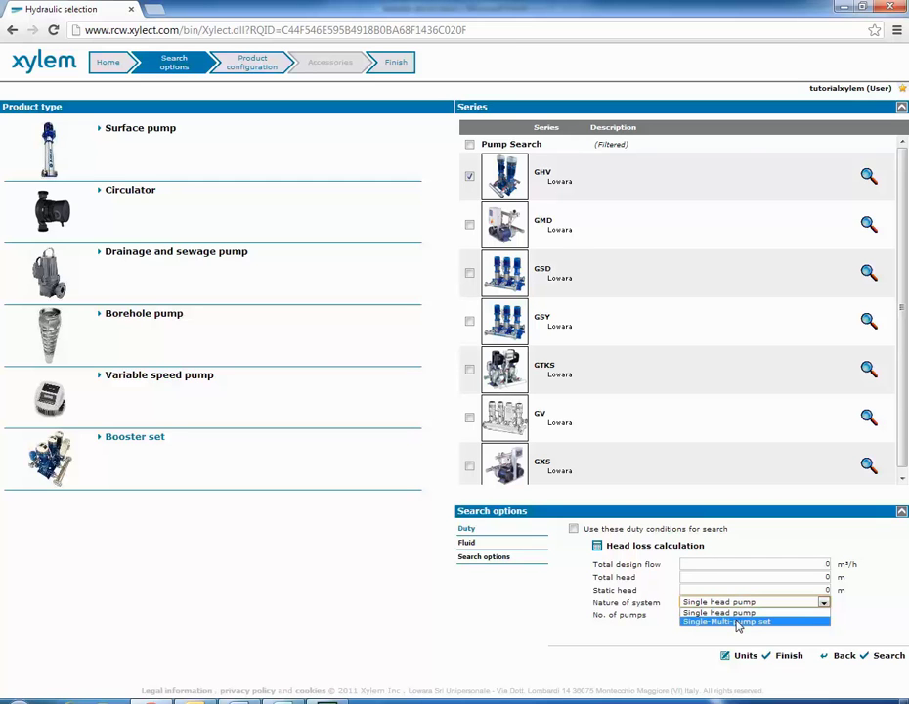
left_click(738, 622)
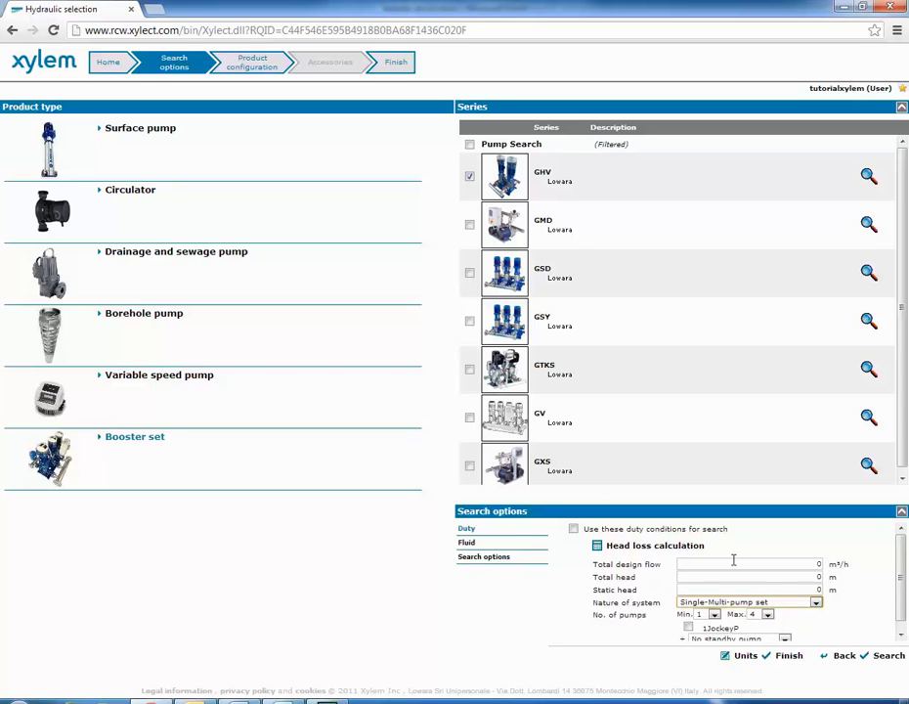
left_click(812, 564)
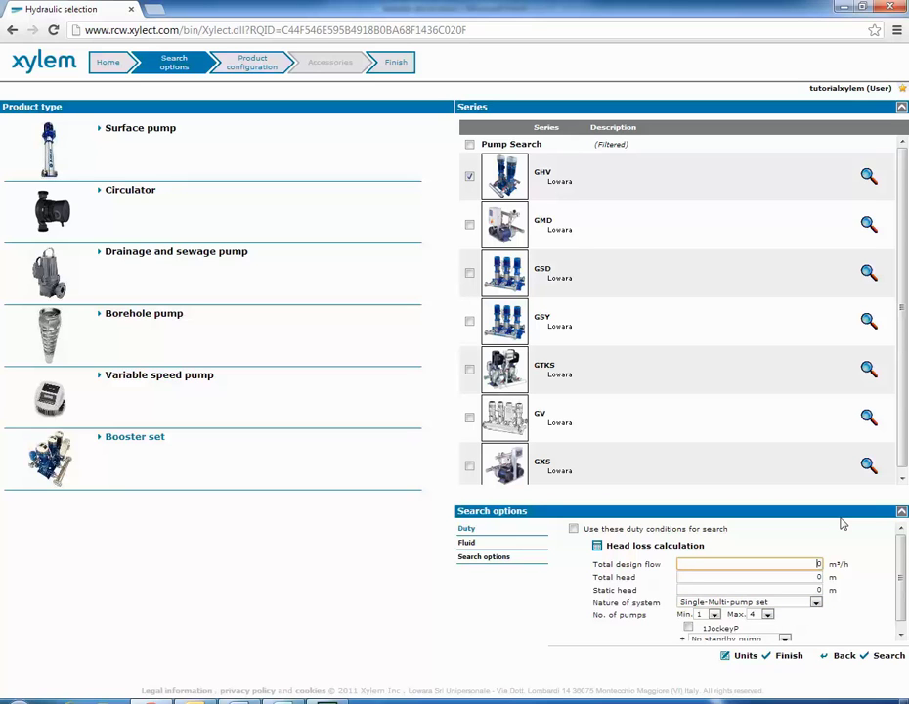
type("3")
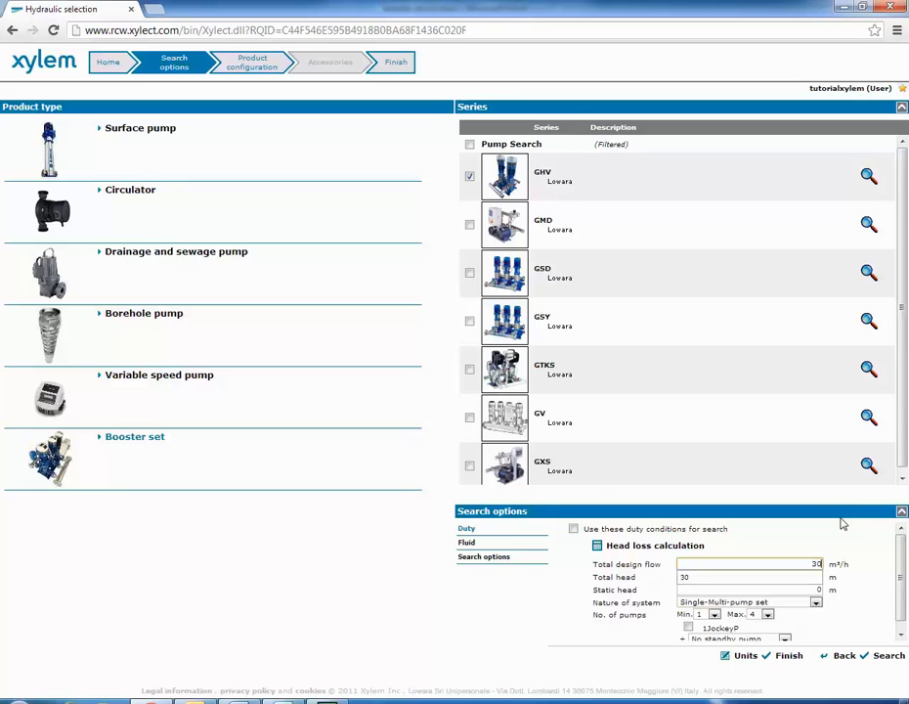
type("0")
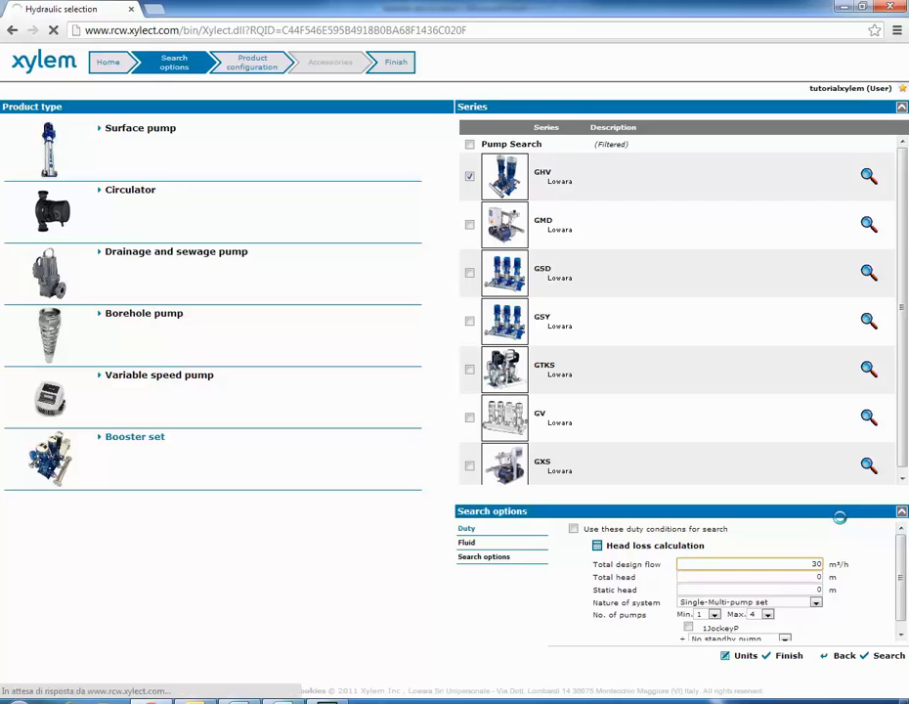
key("Tab")
type("5")
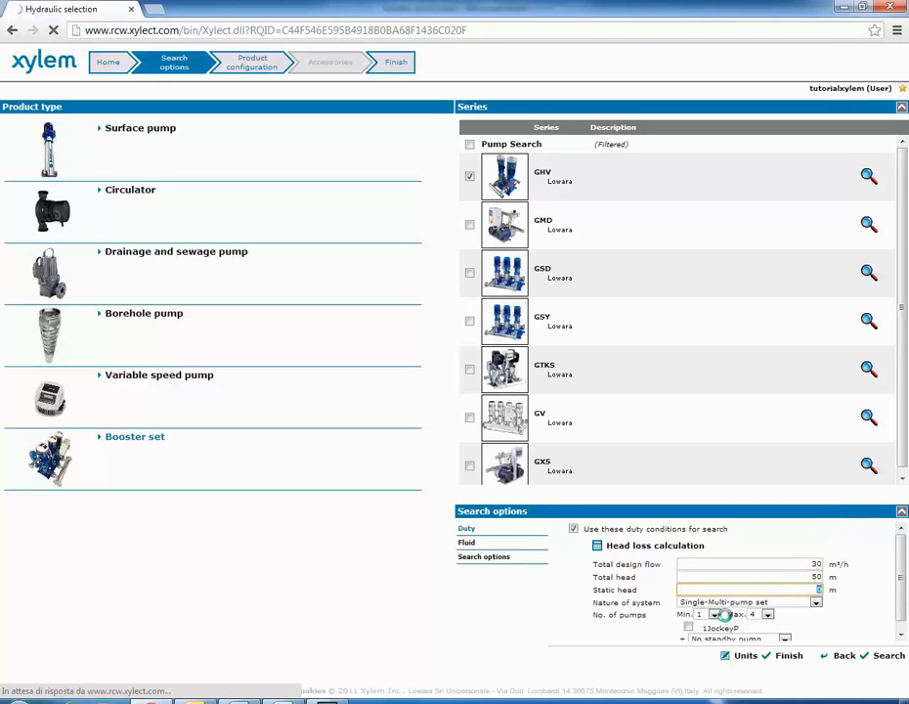
left_click(715, 614)
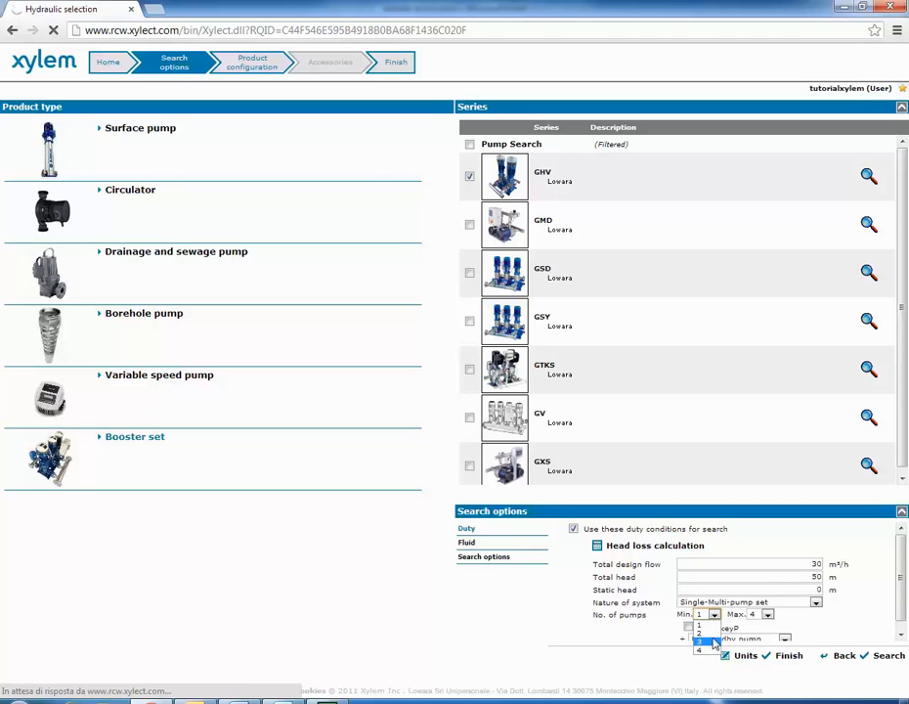
left_click(713, 634)
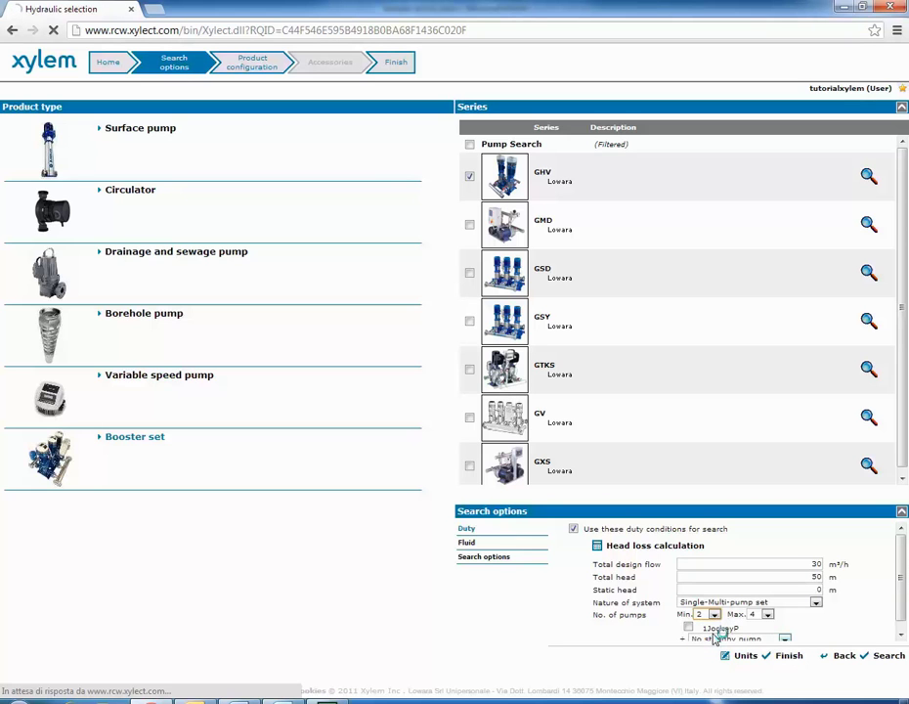
left_click(768, 614)
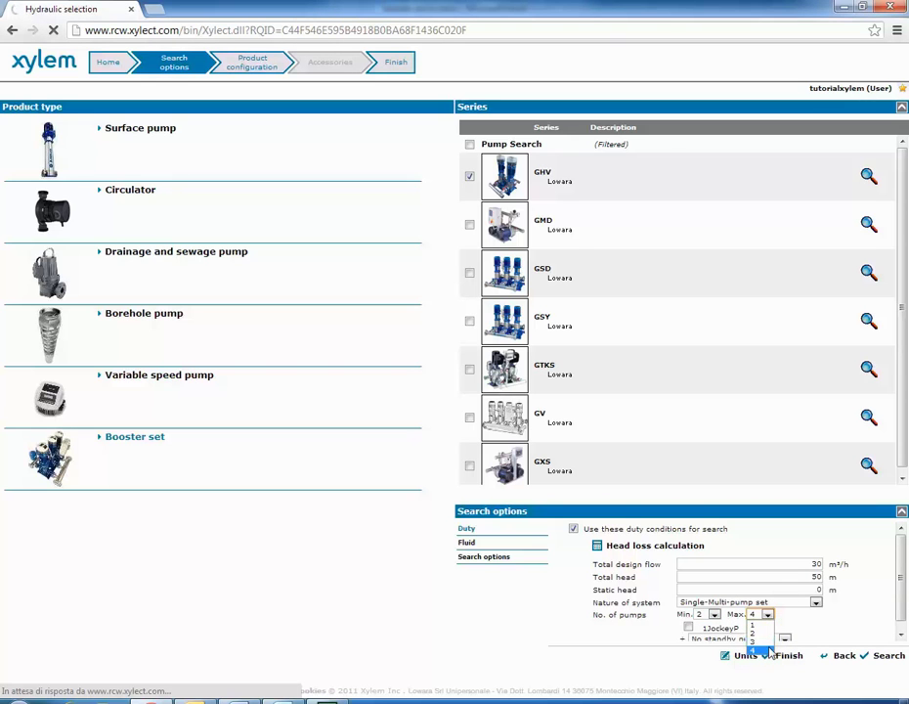
left_click(769, 649)
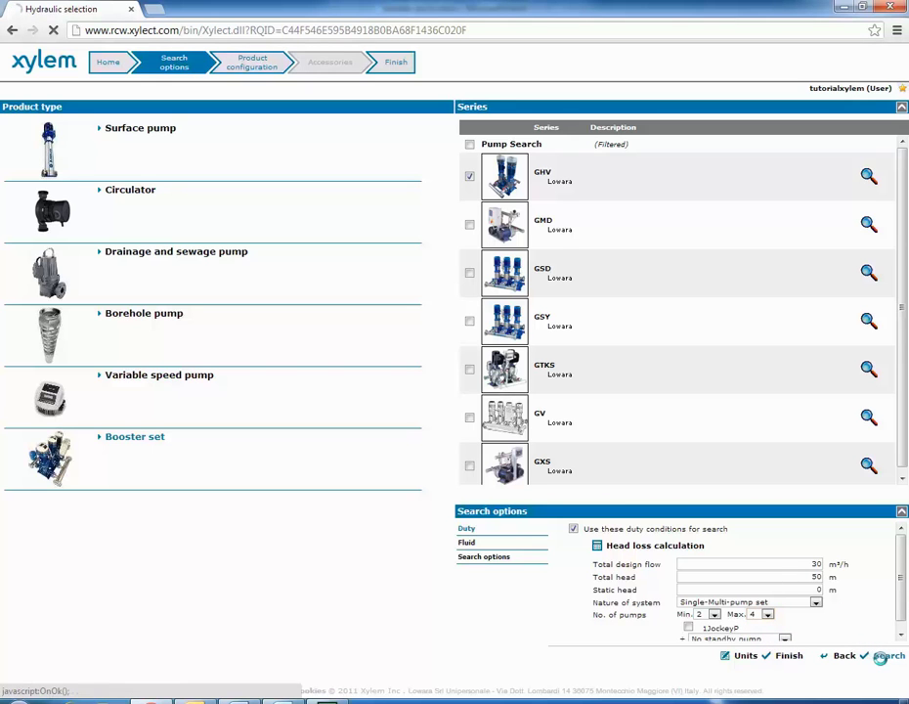
Step: Run the search, showing GHV30/10SV06F022T/T meeting the duty at 30.8 m³/h and 52.6 m
left_click(879, 659)
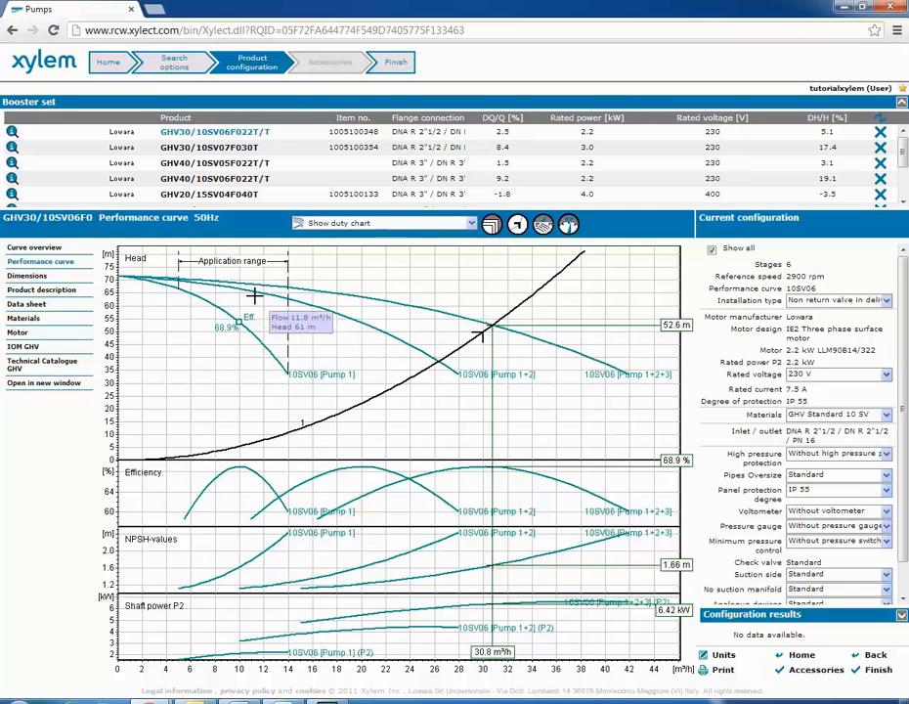
Step: Back in the search options, add a standby pump and limit the set to 2–3 pumps
left_click(174, 65)
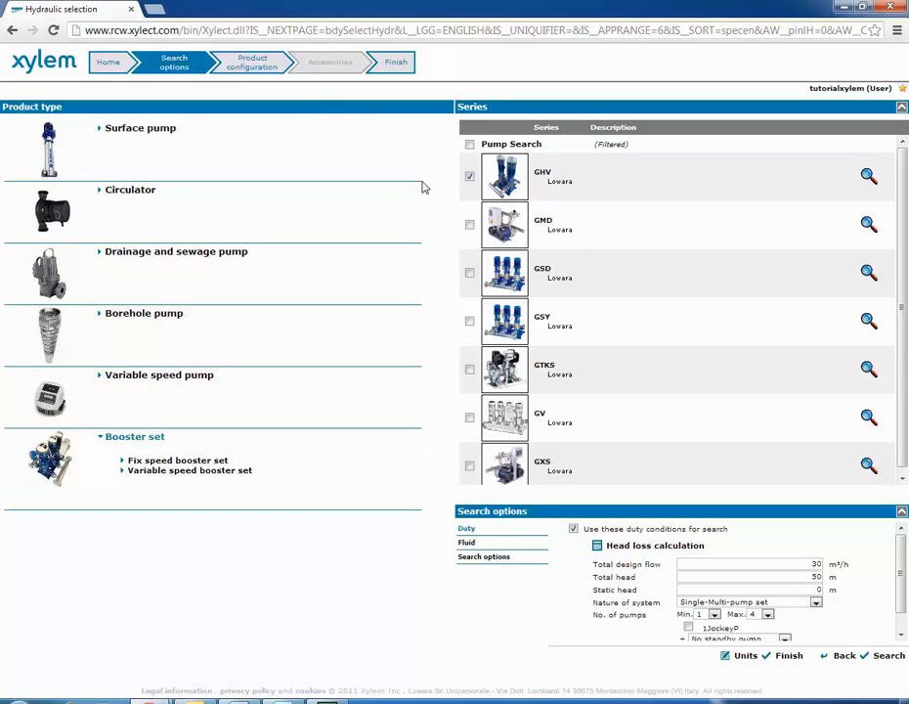
left_click(806, 563)
left_click(806, 575)
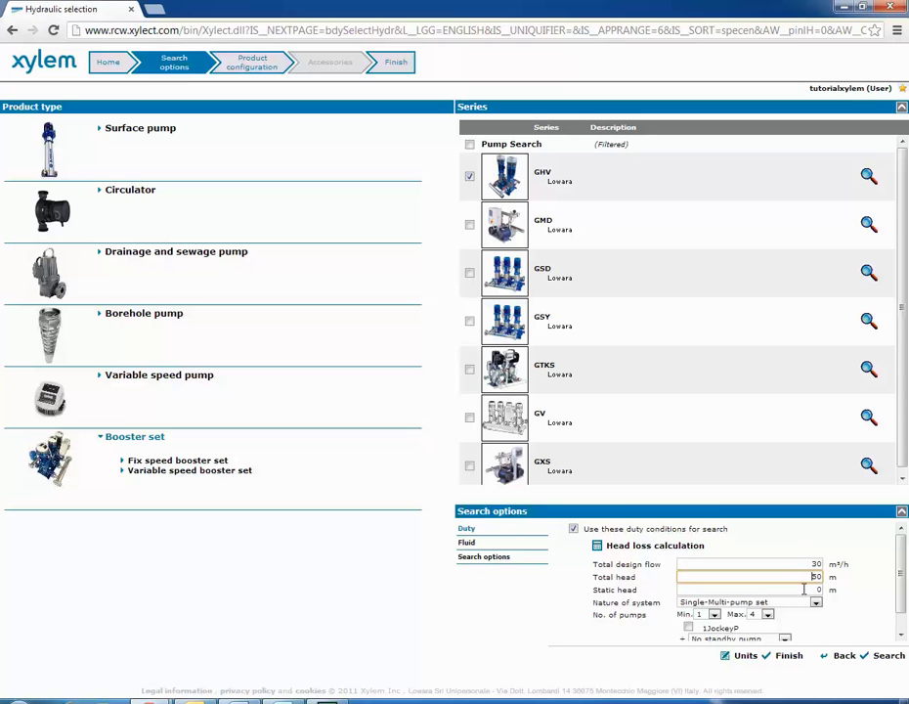
left_click(784, 638)
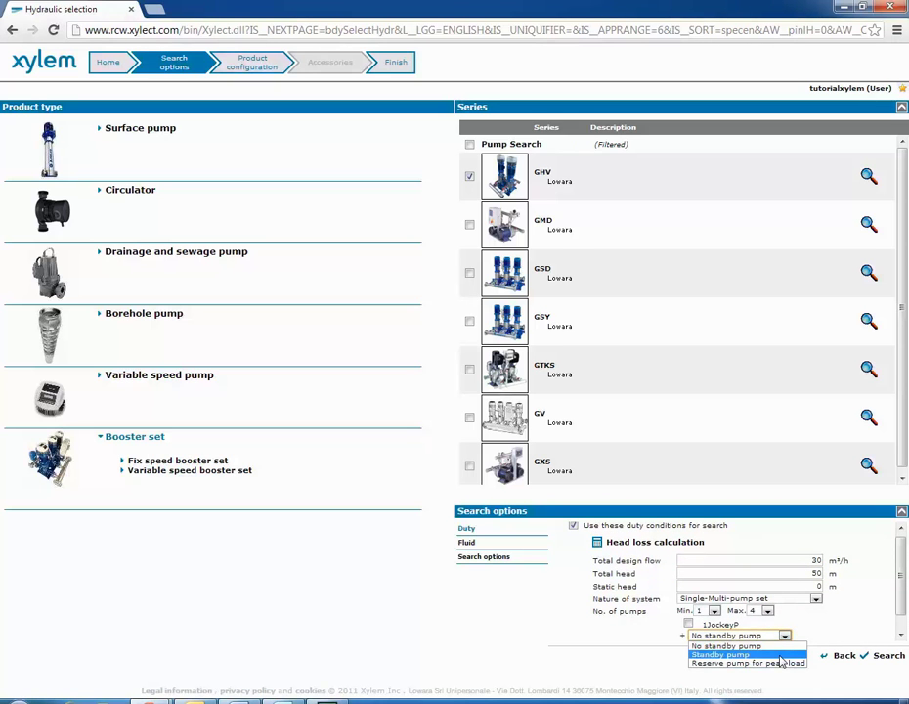
left_click(781, 656)
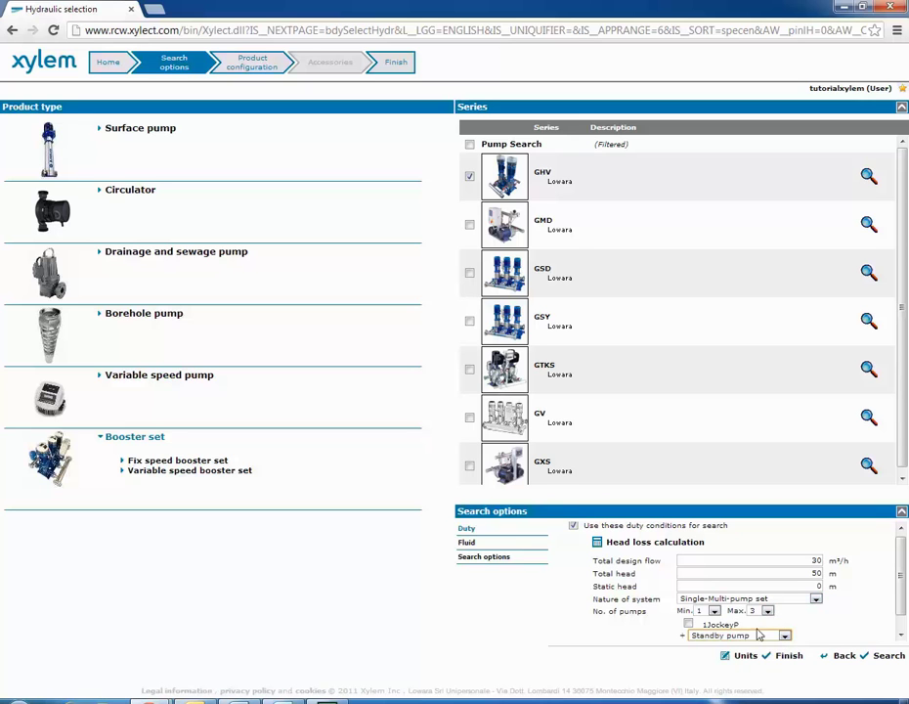
left_click(768, 610)
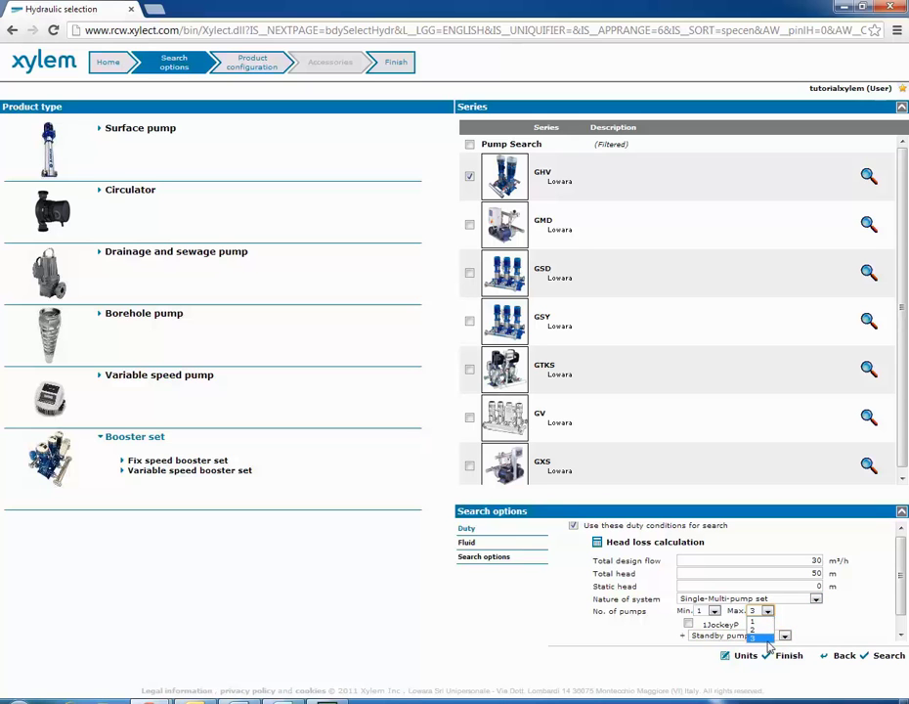
left_click(762, 640)
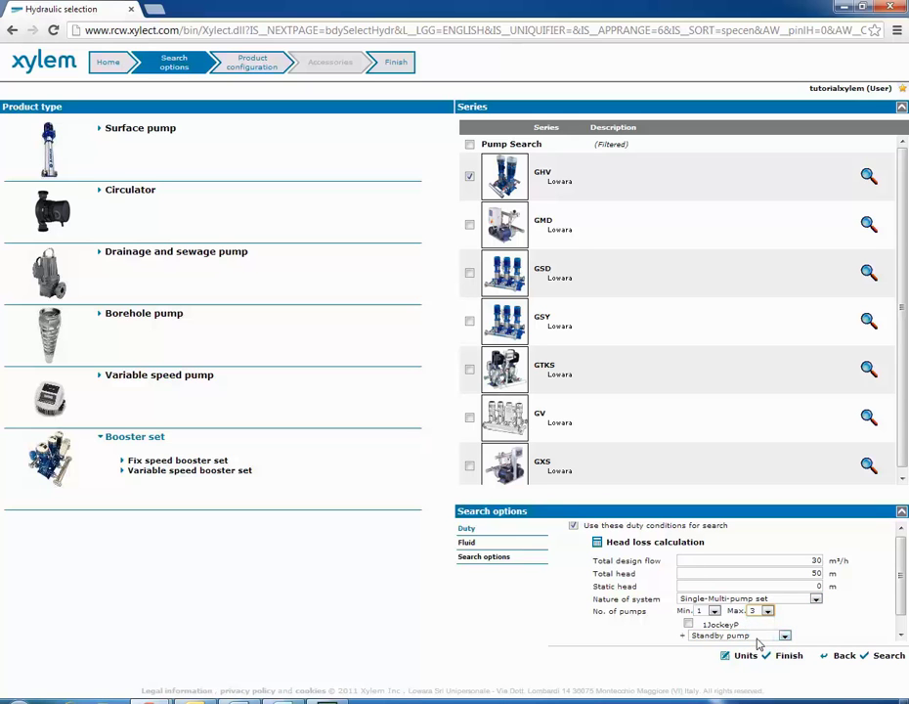
left_click(715, 611)
left_click(707, 633)
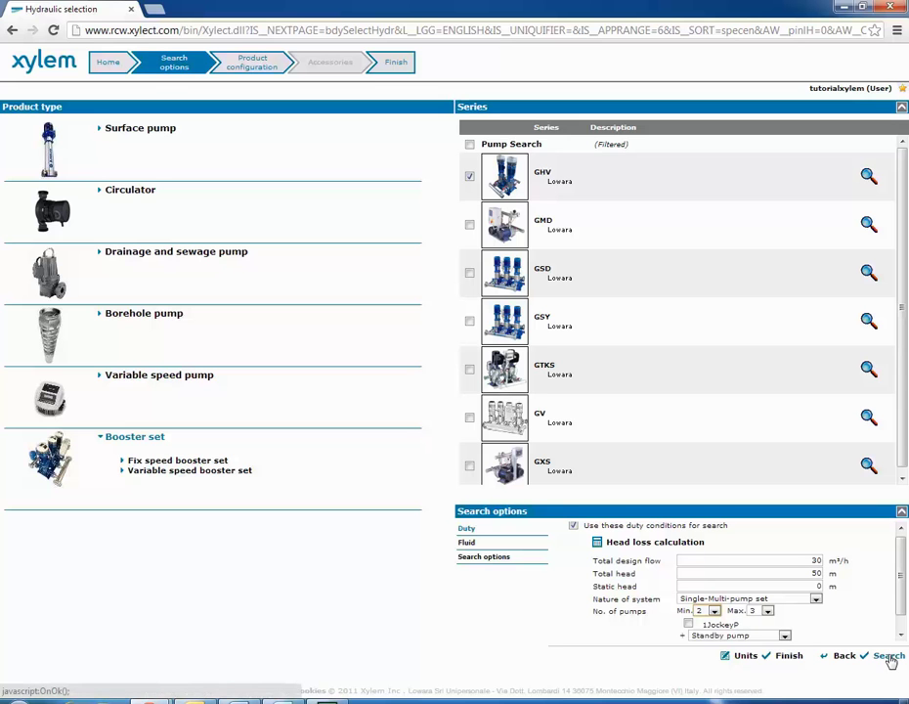
Step: Rerun the search so GHV40/10SV06F022T/T tops the booster set results
left_click(890, 662)
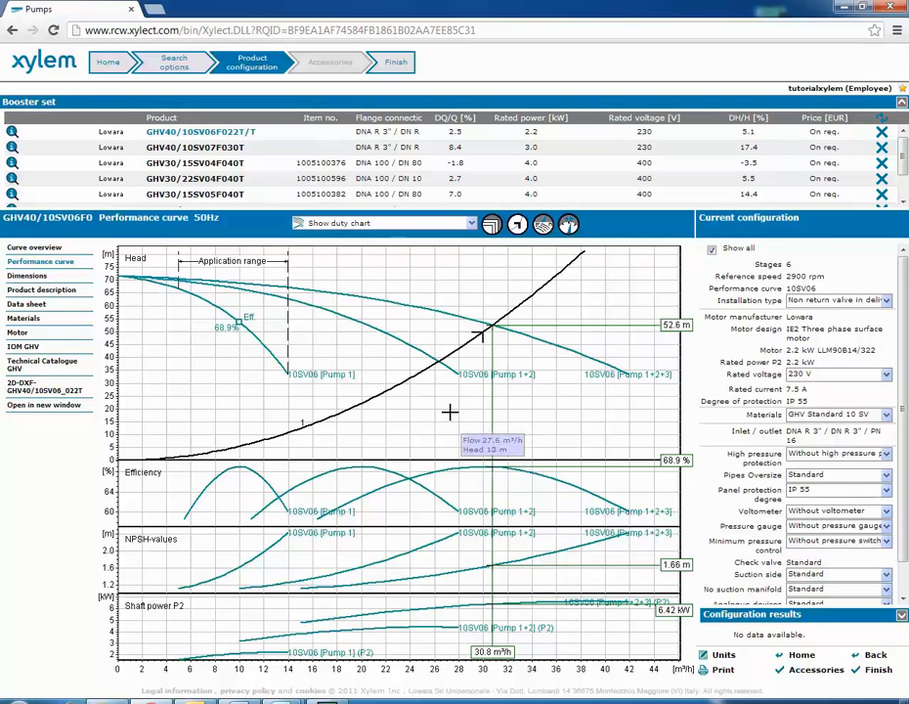
Step: Plot extra speed curves at 45, 40, 35 and 30 Hz on the GHV40 performance chart
left_click(544, 226)
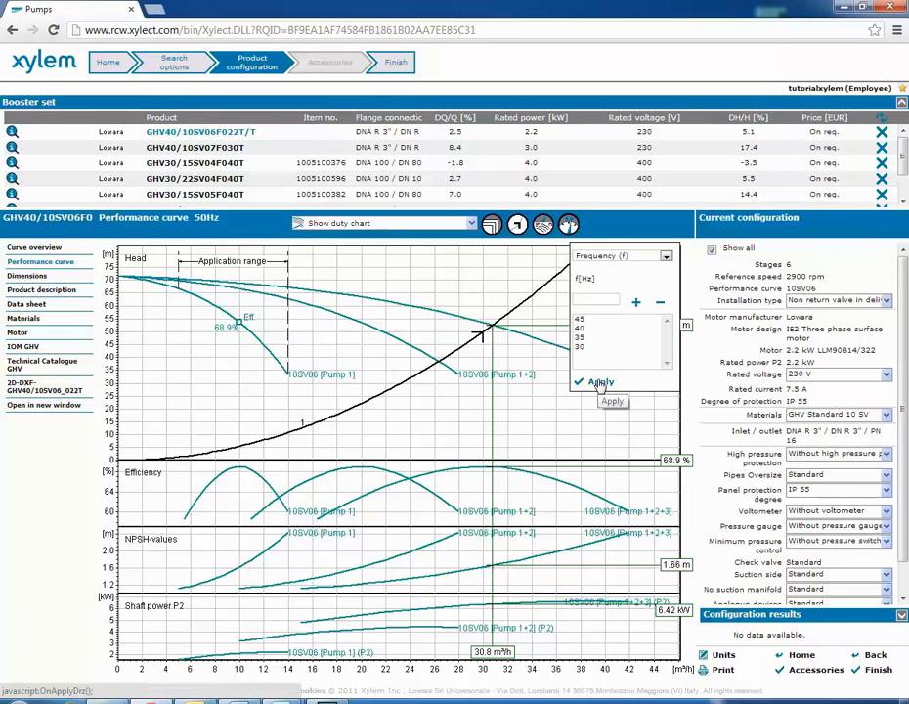
left_click(600, 384)
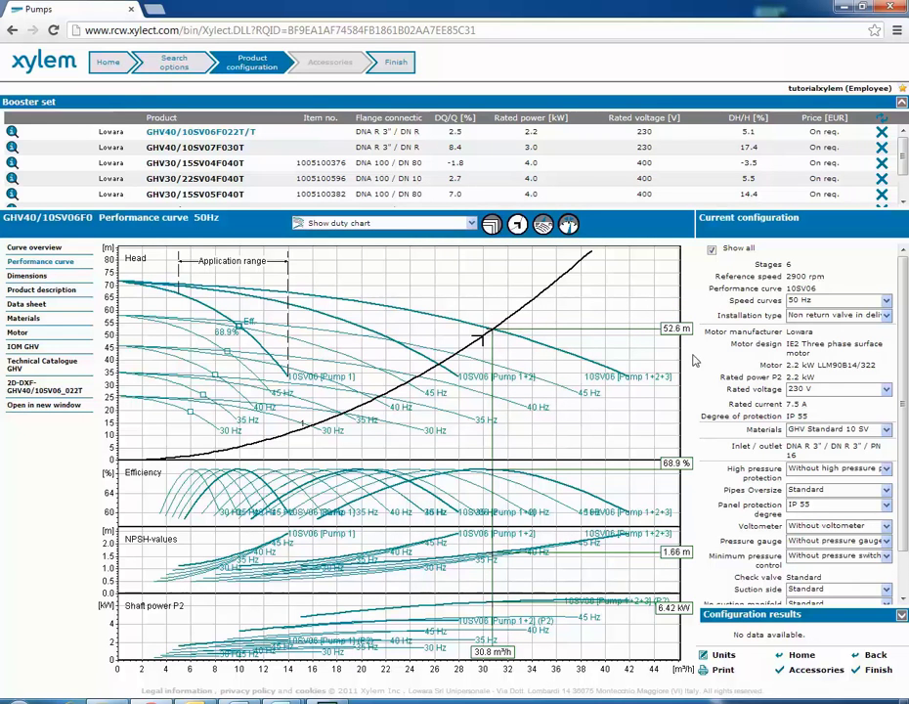
Step: Set the suction manifold to none with suction valves included, giving GHV40/10SV06F022T/T/SCA
scroll(875, 366, "down", 2)
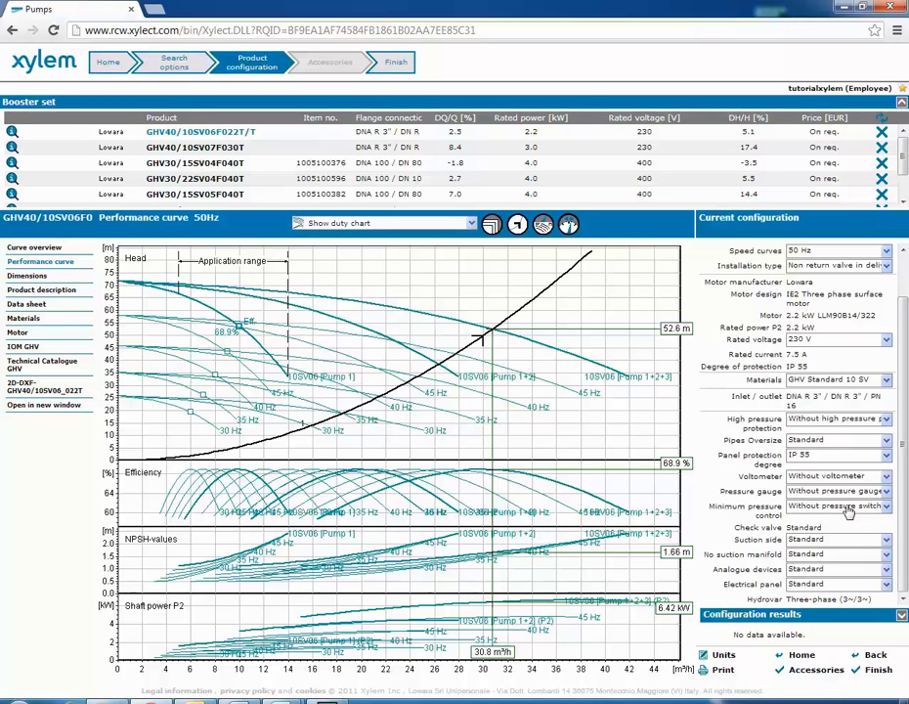
left_click(817, 555)
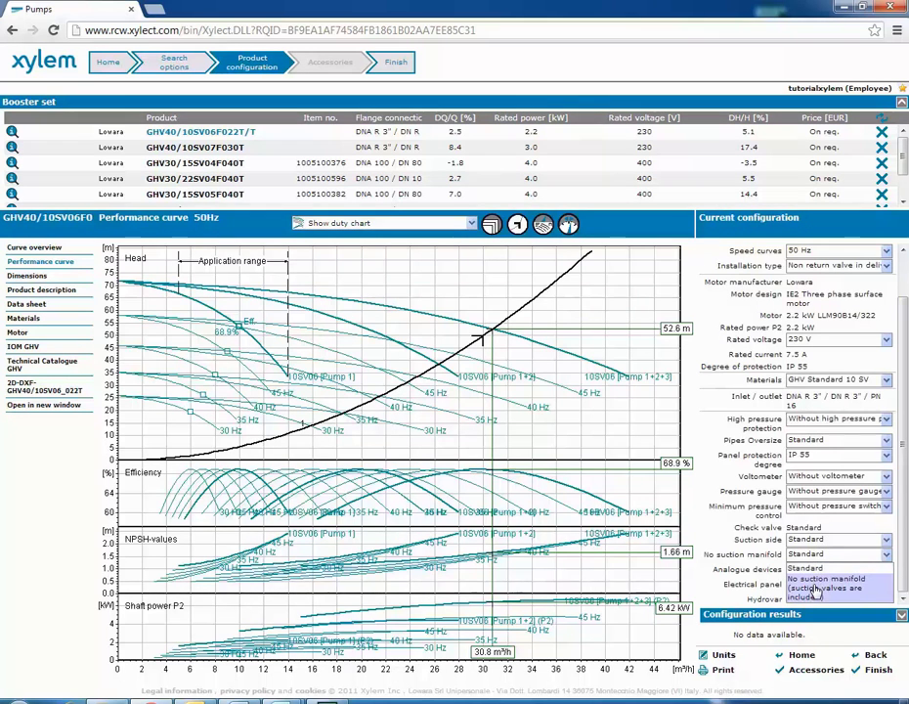
left_click(816, 591)
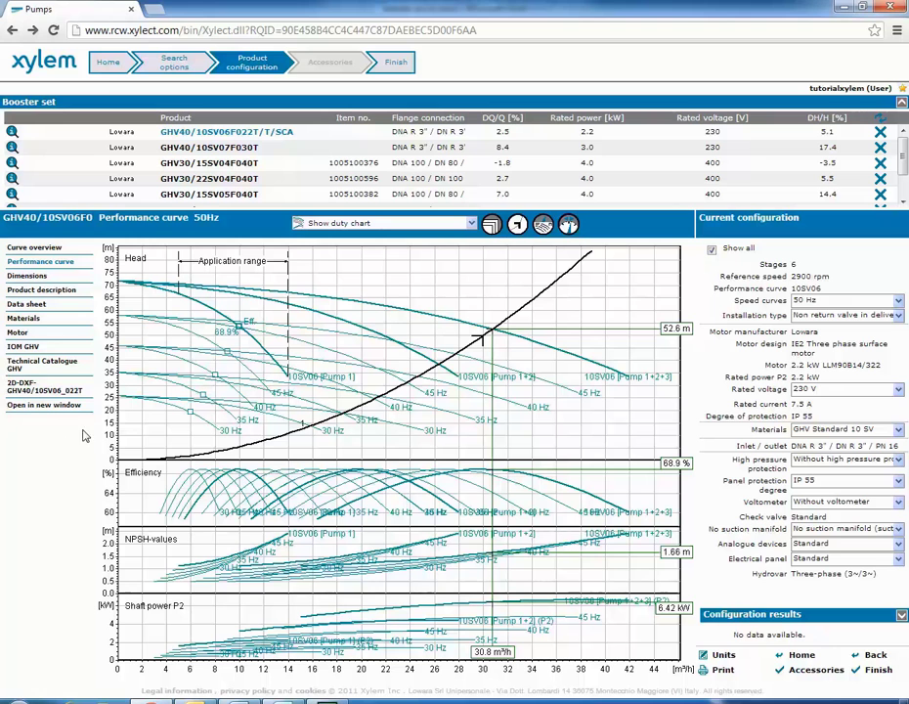
Step: Review the GHV40 set's dimensions, description, materials and motor data, ending on its data sheet
left_click(26, 278)
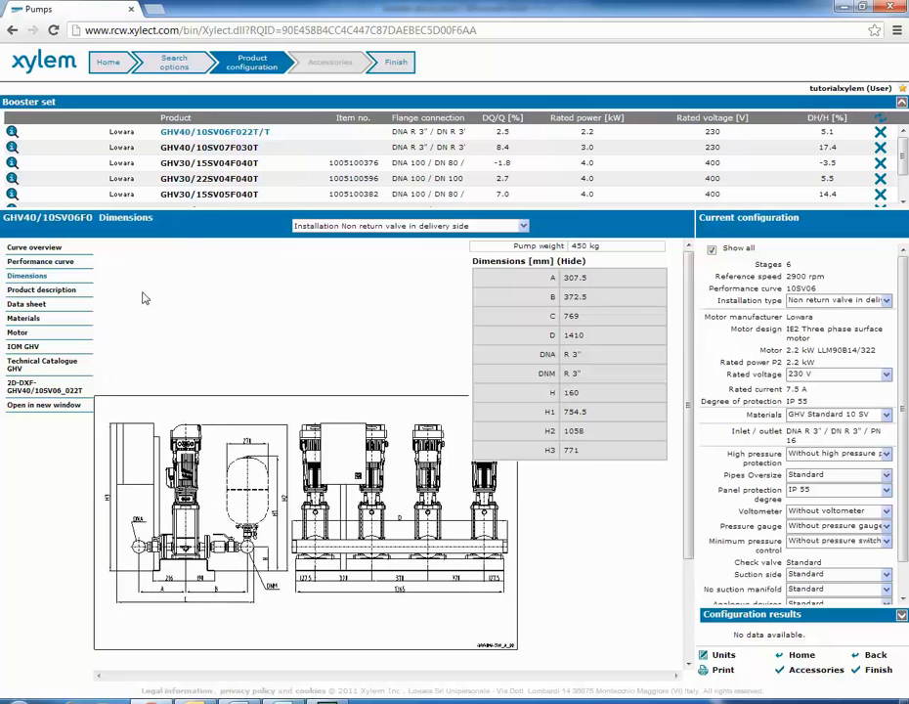
left_click(88, 292)
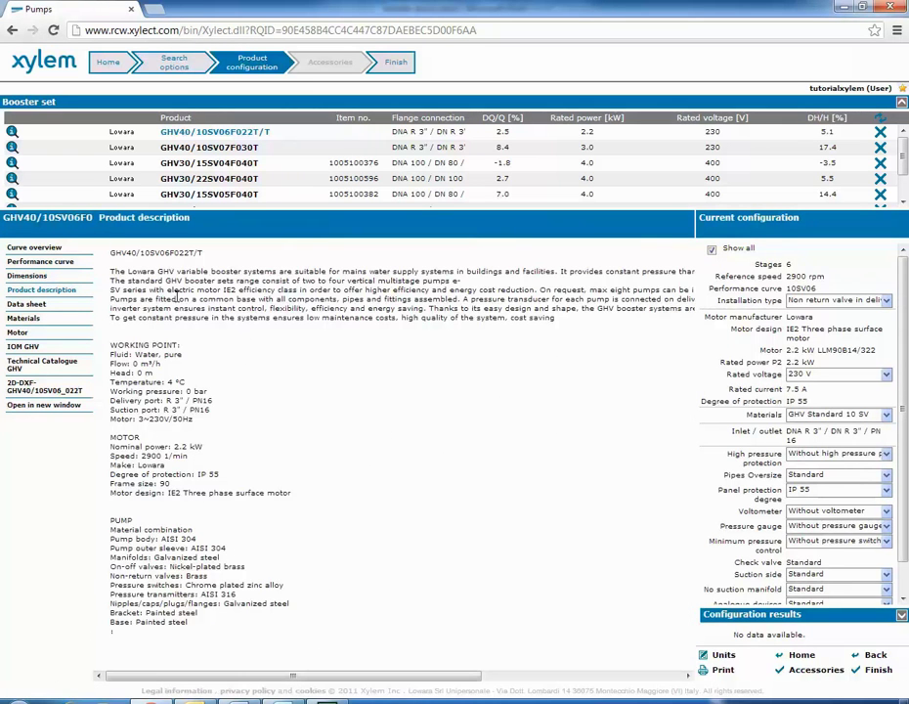
left_click(25, 318)
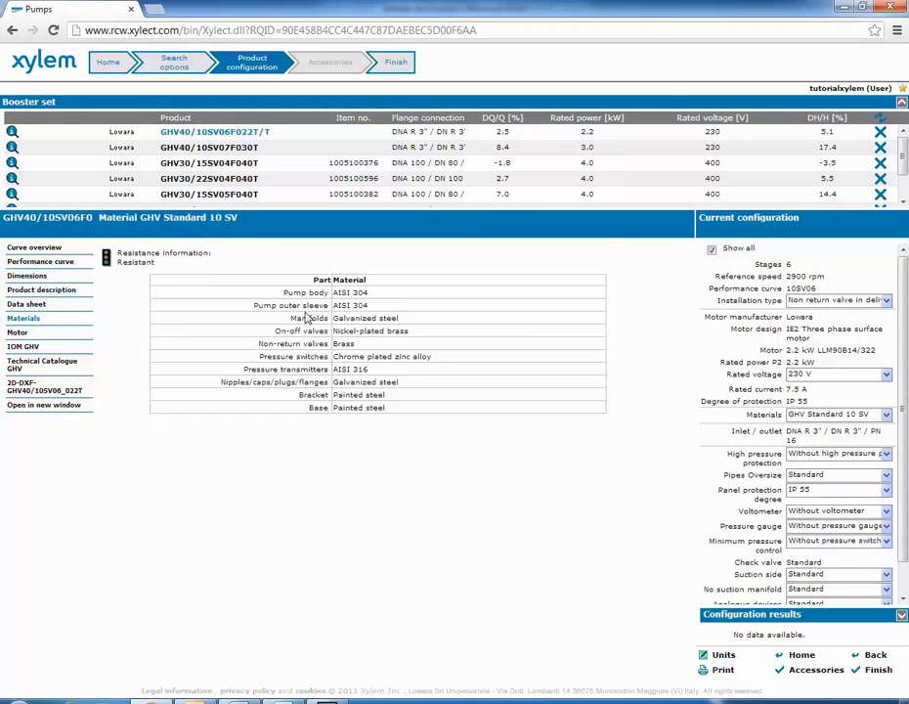
left_click(27, 334)
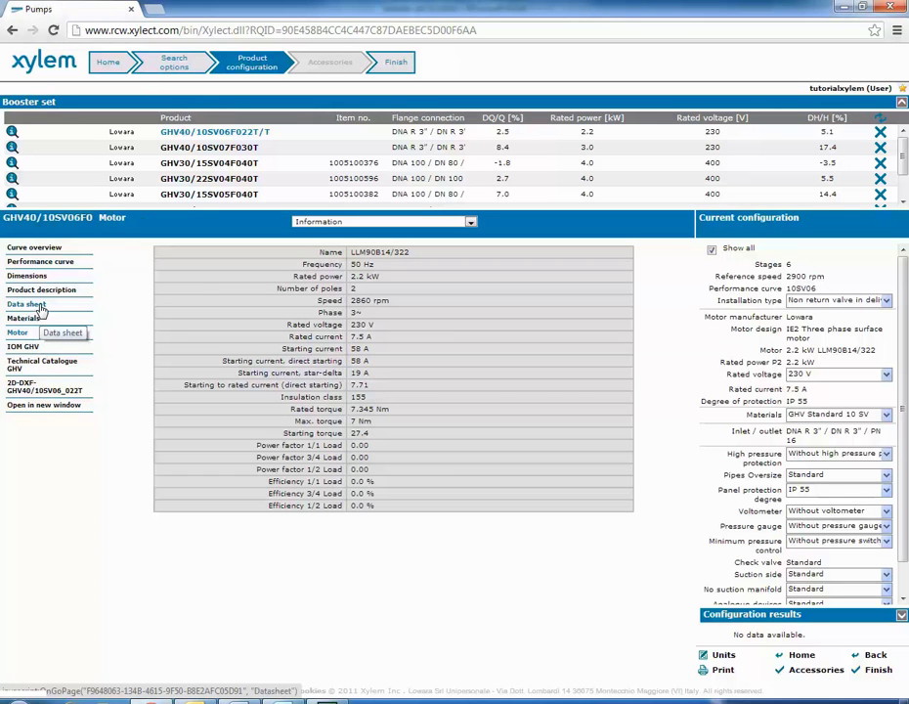
left_click(27, 304)
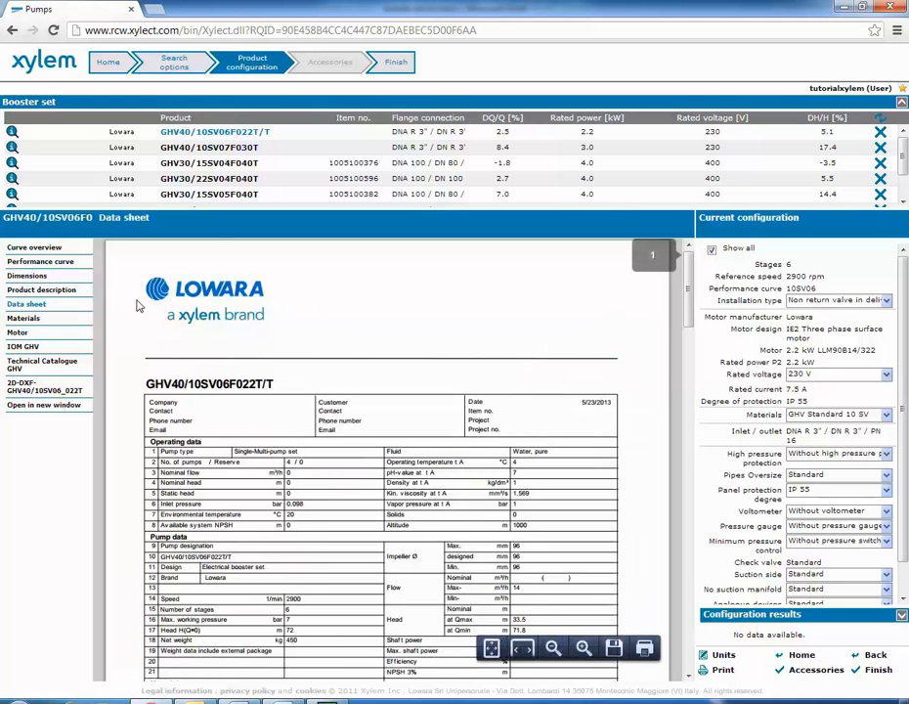
Step: Scroll through the data sheet, then view the 2D-DXF, IOM GHV manual and GHV technical catalogue
scroll(138, 306, "down", 5)
scroll(137, 306, "down", 10)
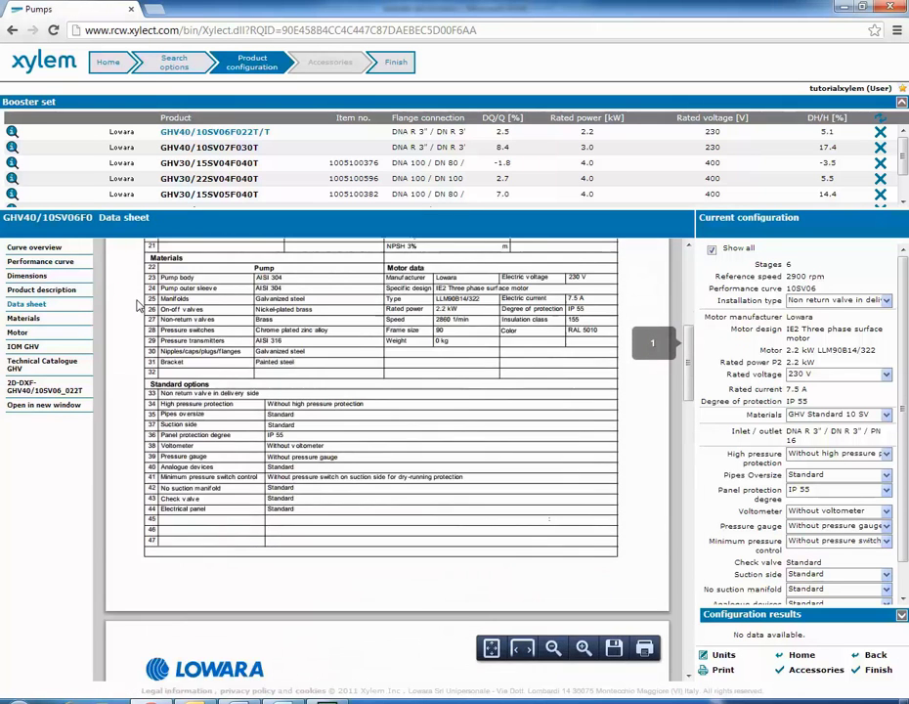
scroll(138, 306, "down", 10)
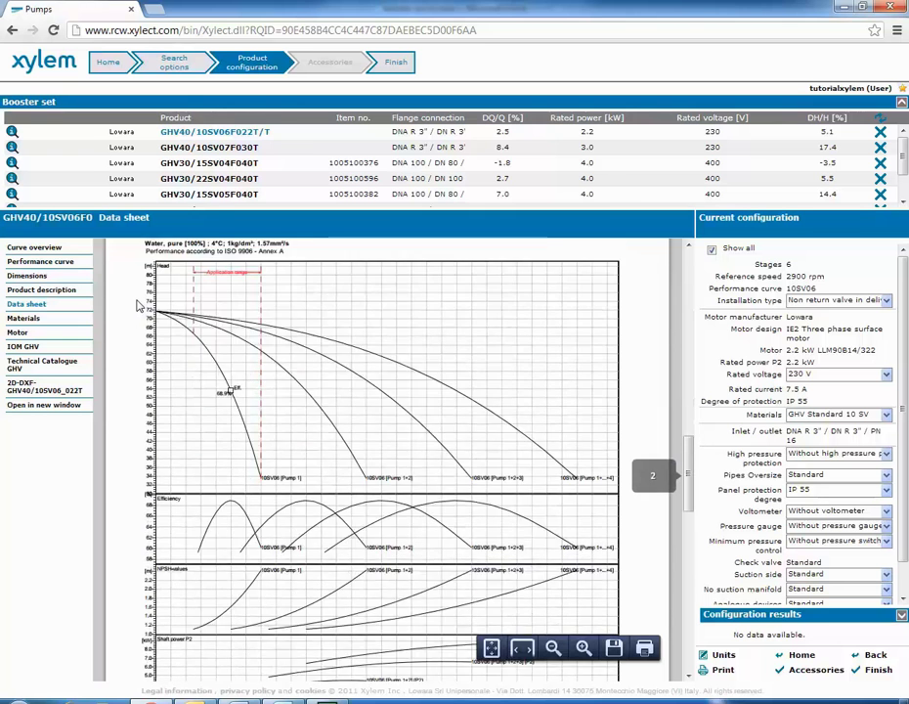
scroll(138, 306, "down", 8)
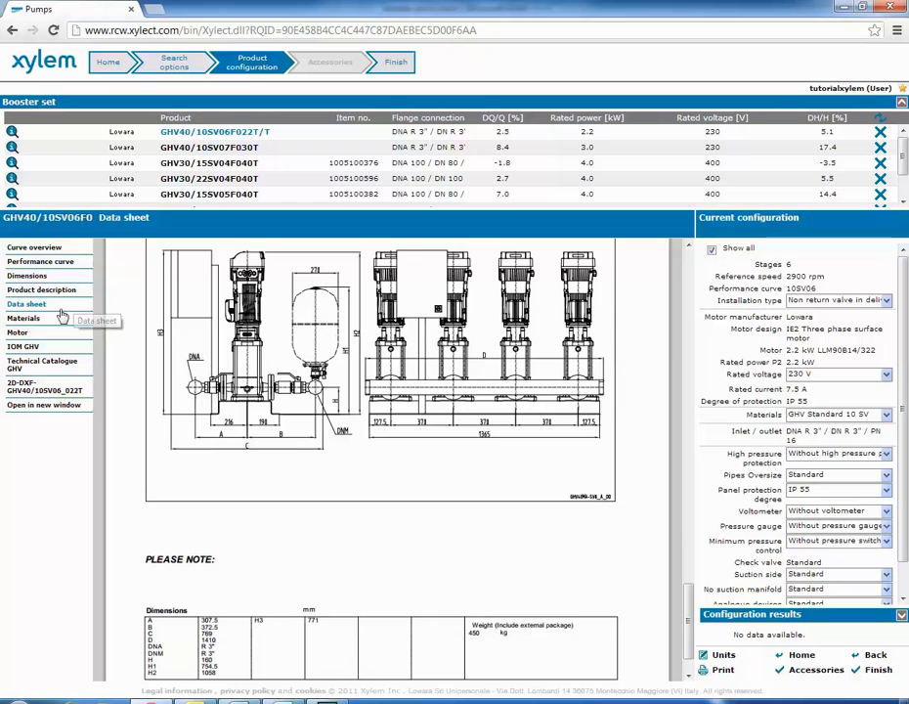
left_click(43, 389)
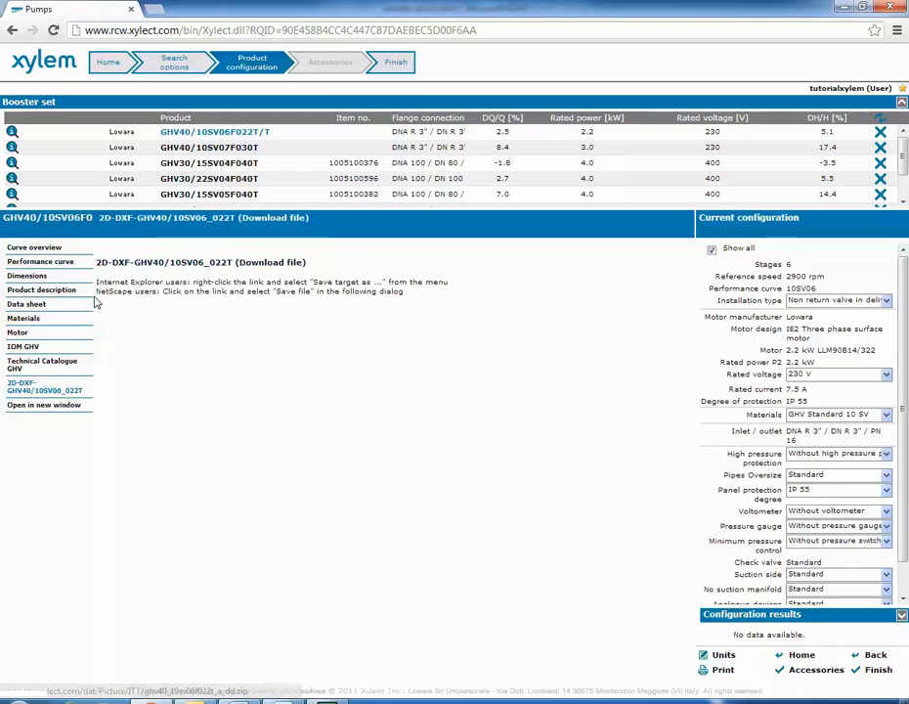
left_click(35, 348)
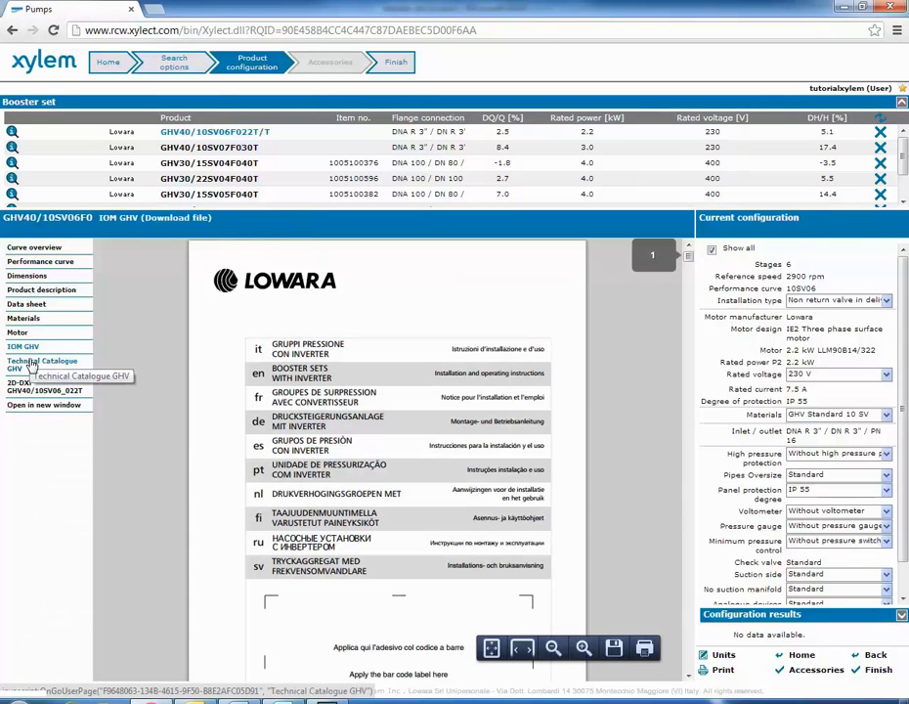
left_click(32, 362)
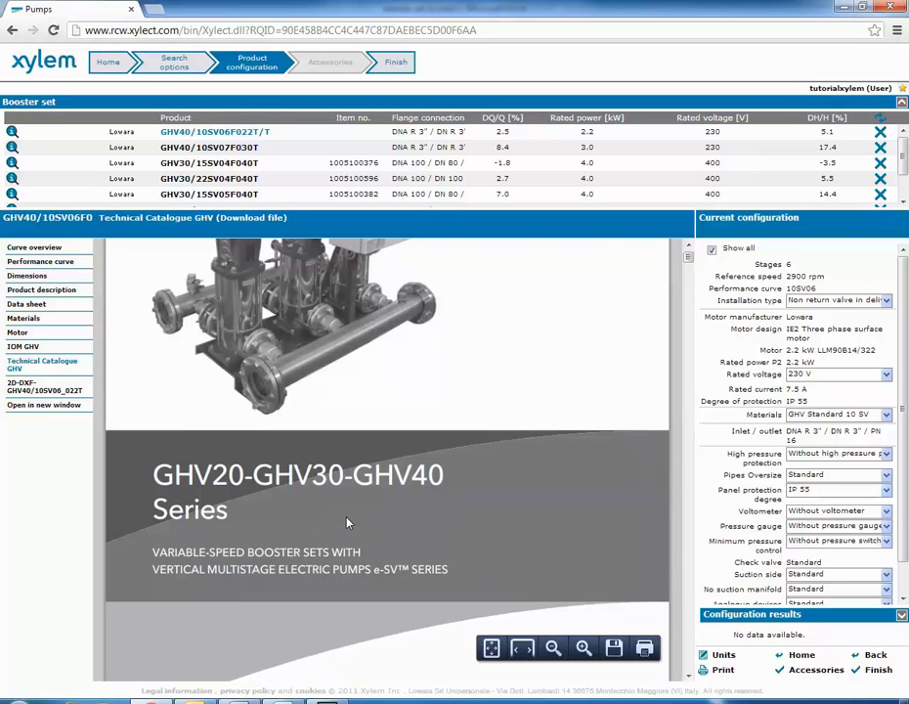
Step: Finish configuring the GHV40/10SV06F022T/T/SCA booster set and return to the home page
left_click(875, 670)
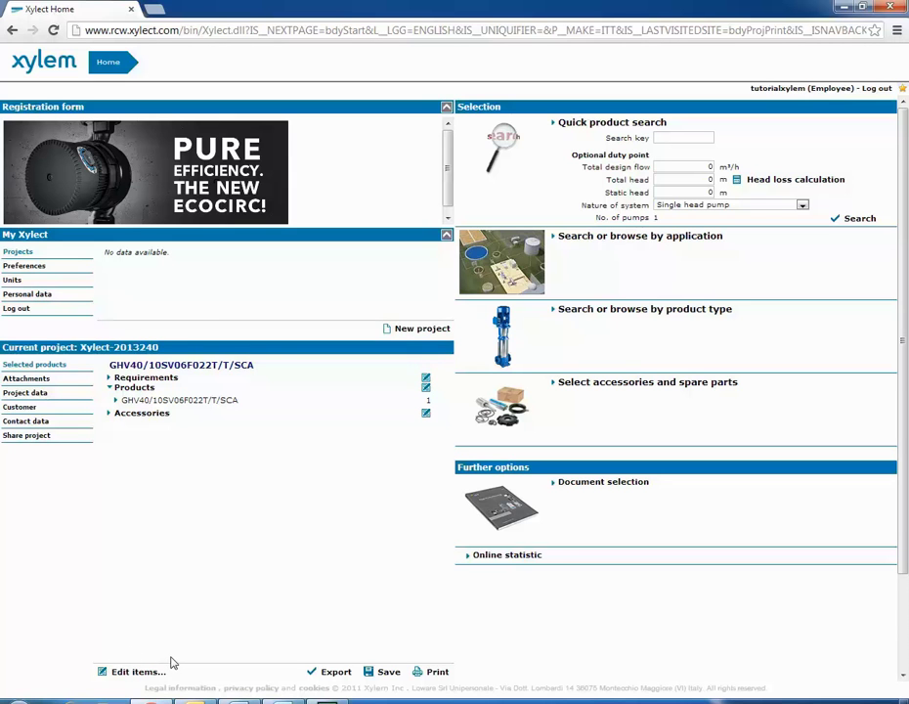
Step: In the project data form, clear the old project ID and start entering the ghv40 project name
left_click(32, 401)
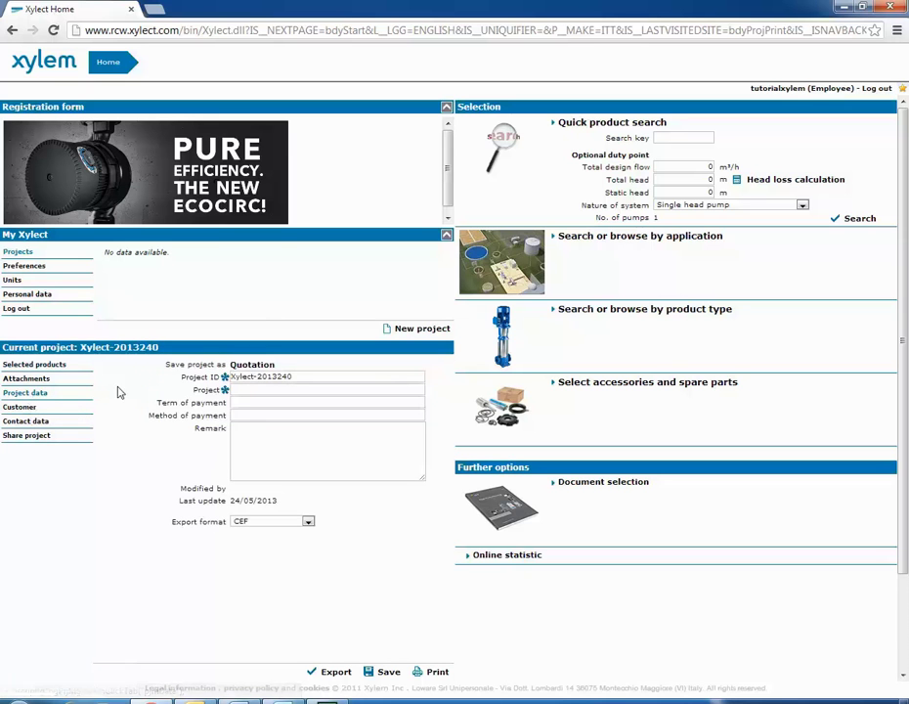
left_click_drag(306, 378, 197, 376)
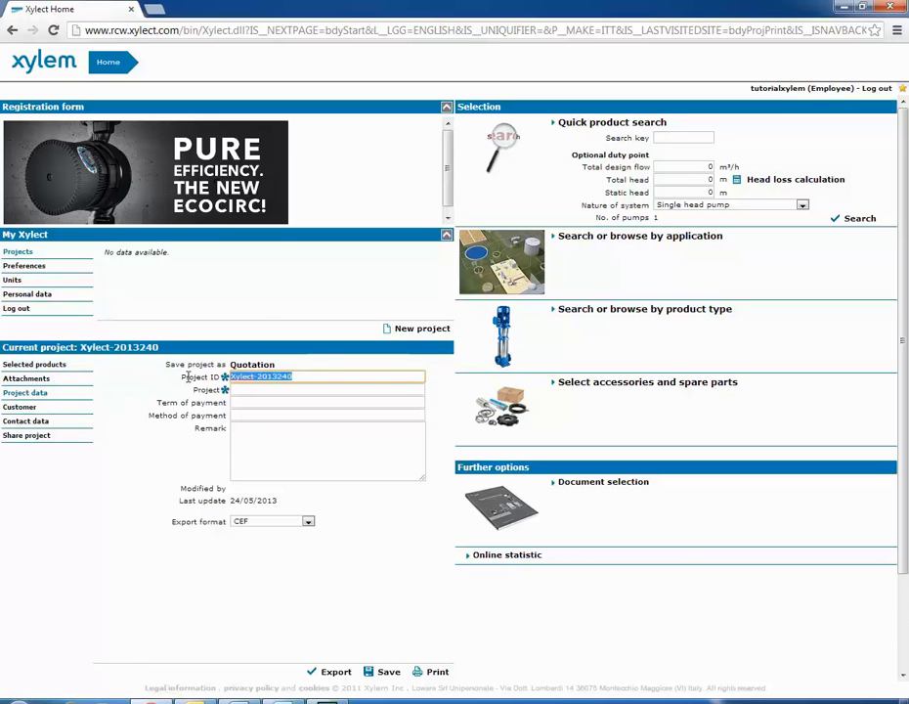
key("BackSpace")
key("Tab")
type("g")
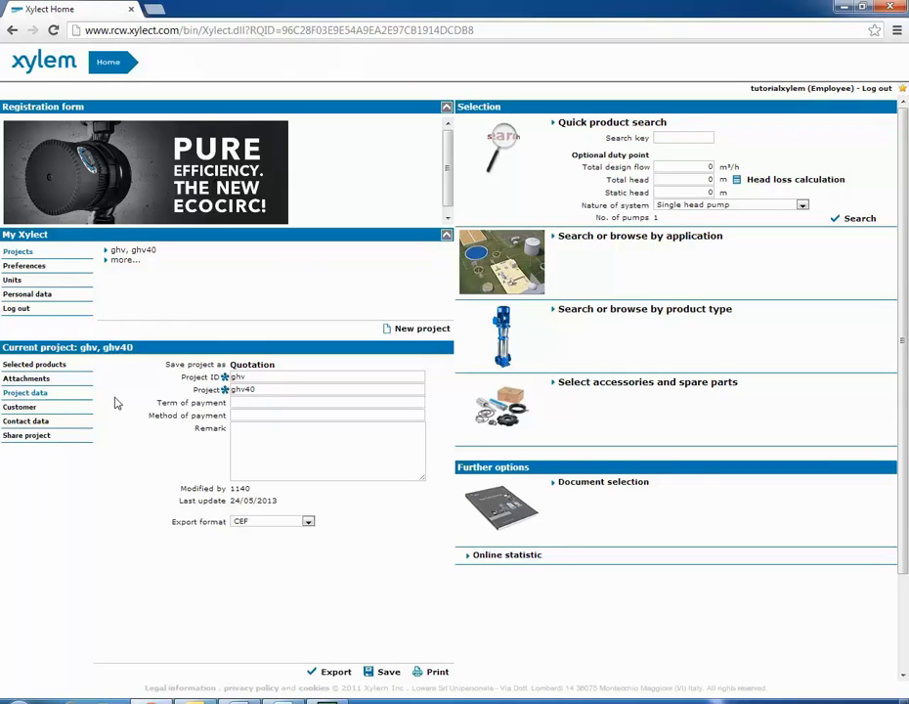
Step: Review the customer and contact details, then open project sharing at the Add user field
left_click(30, 409)
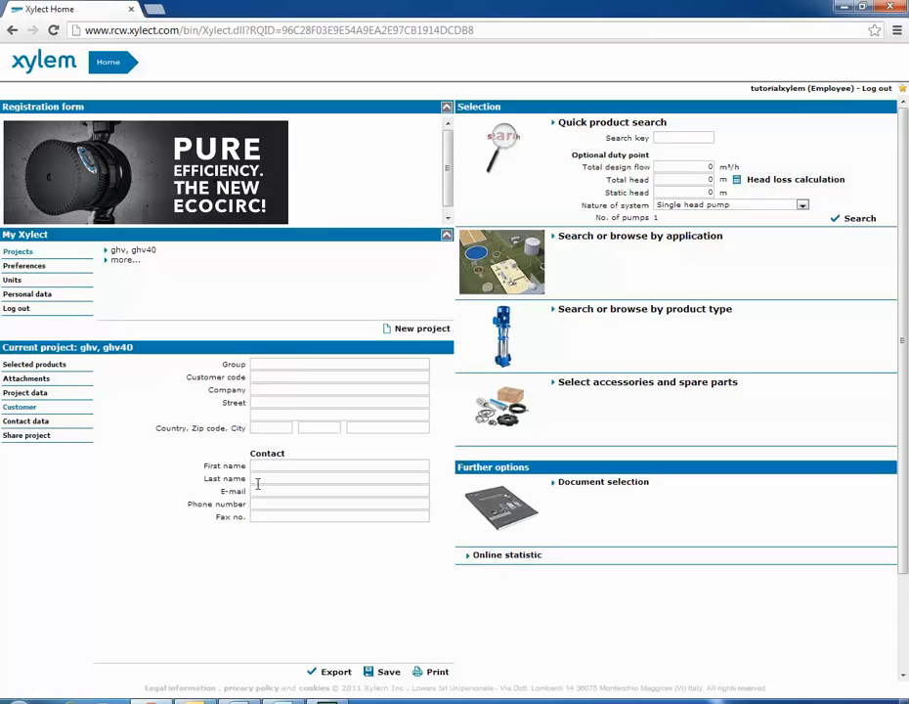
left_click(54, 421)
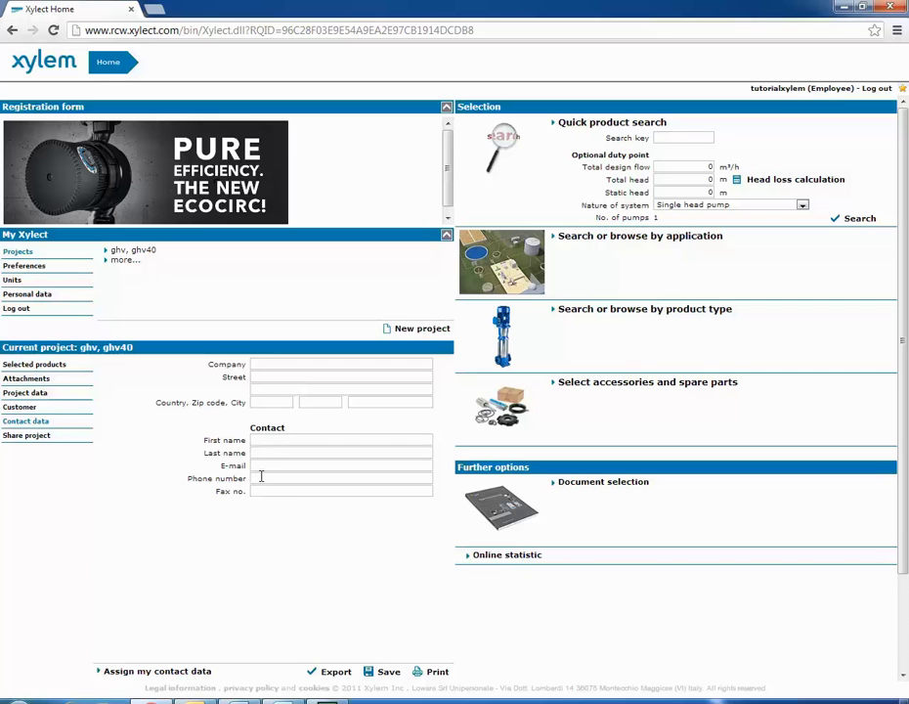
left_click(30, 435)
left_click(264, 365)
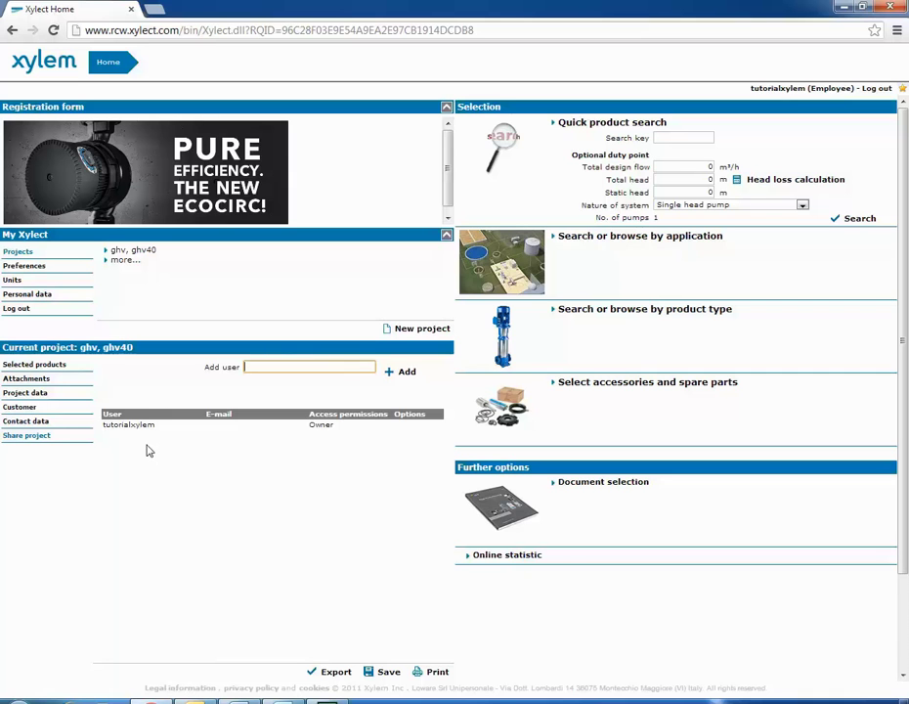
Step: Print the ghv40 quotation with technical, performance-curve and dimension data sheets, reviewing curve options
left_click(430, 674)
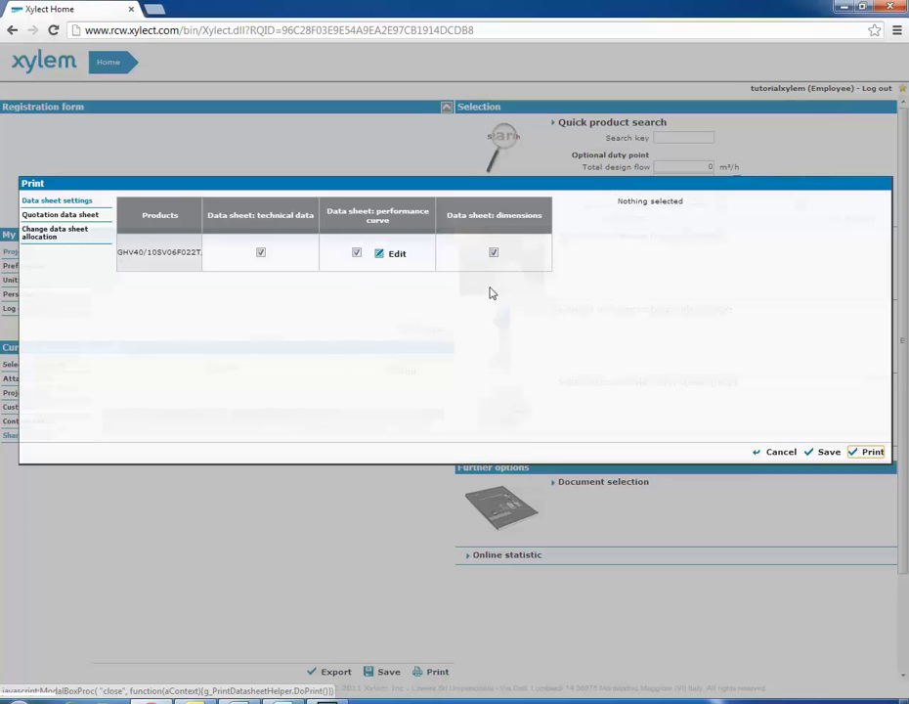
left_click(395, 255)
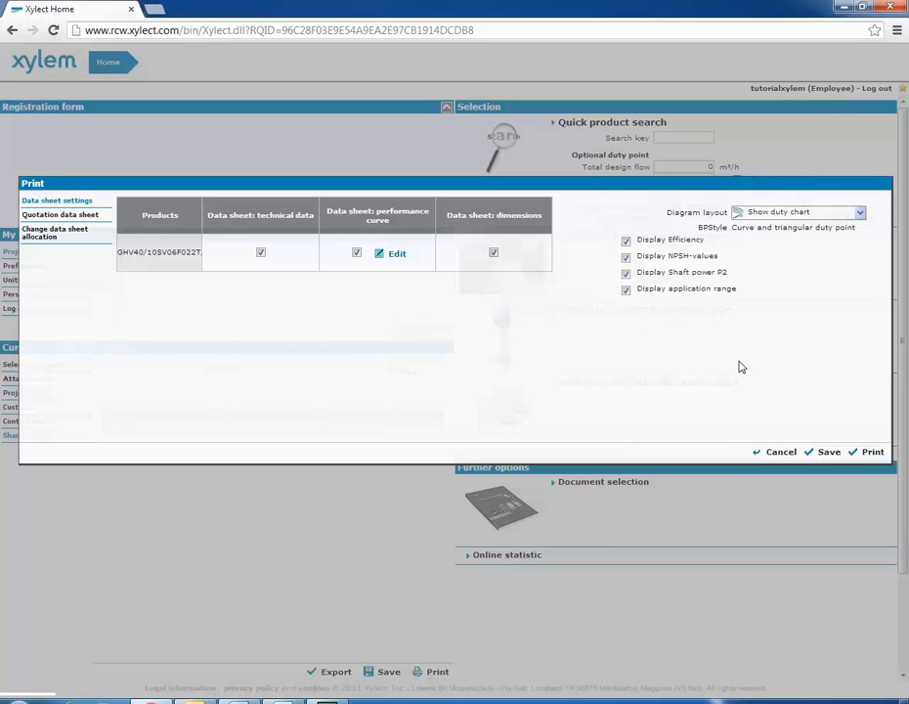
left_click(869, 452)
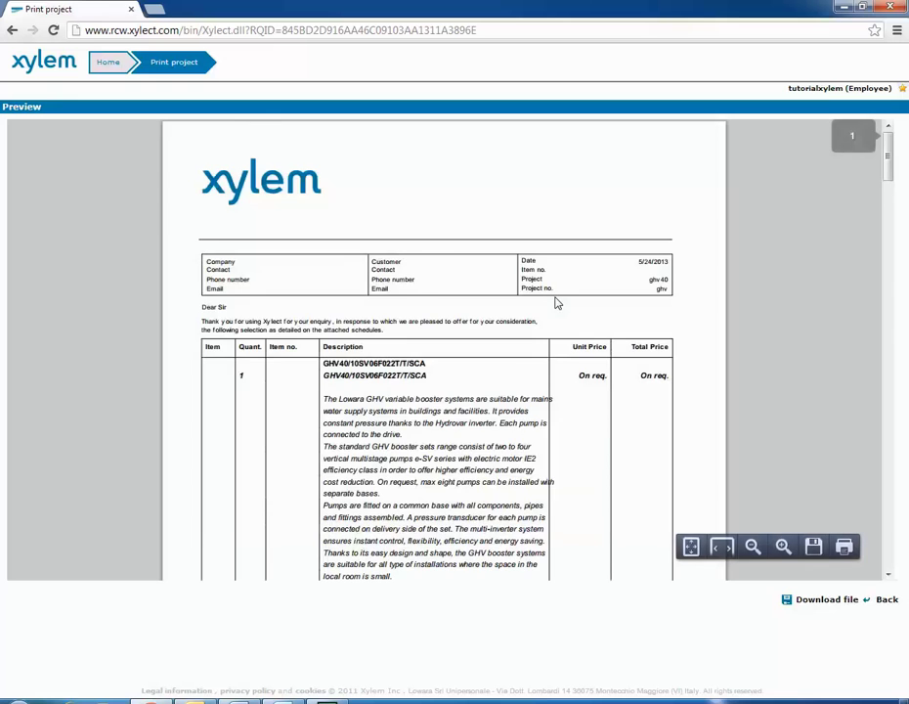
scroll(555, 303, "down", 5)
scroll(555, 303, "down", 5)
scroll(555, 303, "down", 3)
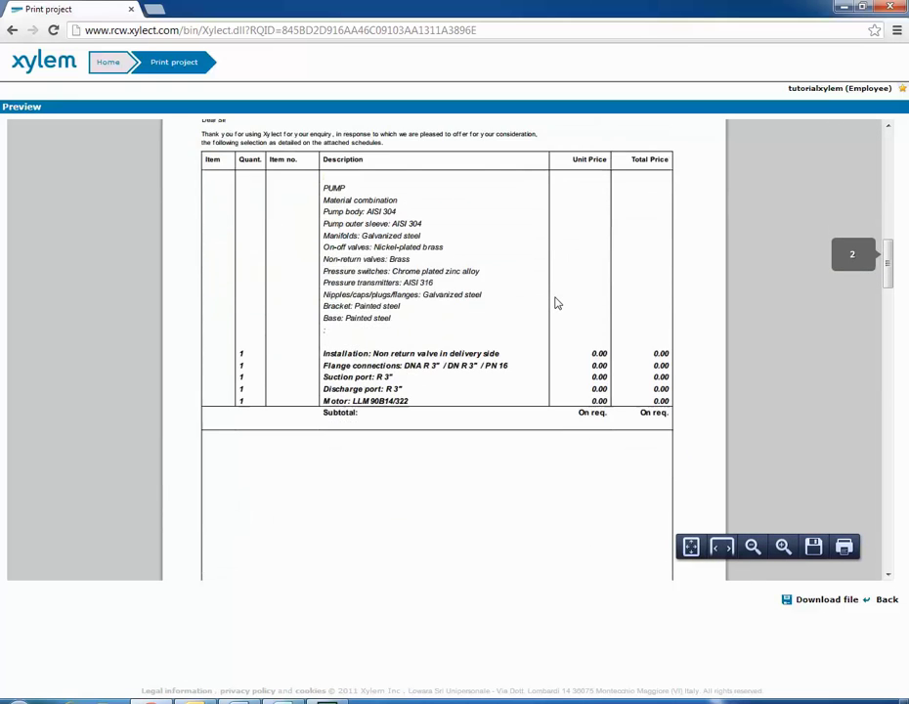
scroll(555, 303, "down", 5)
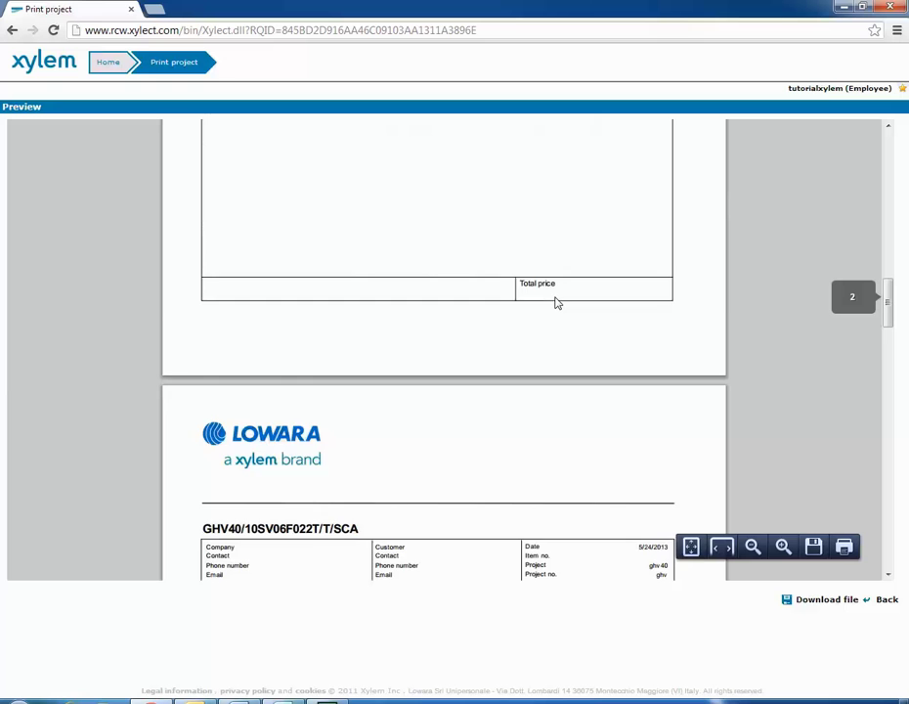
scroll(555, 303, "down", 6)
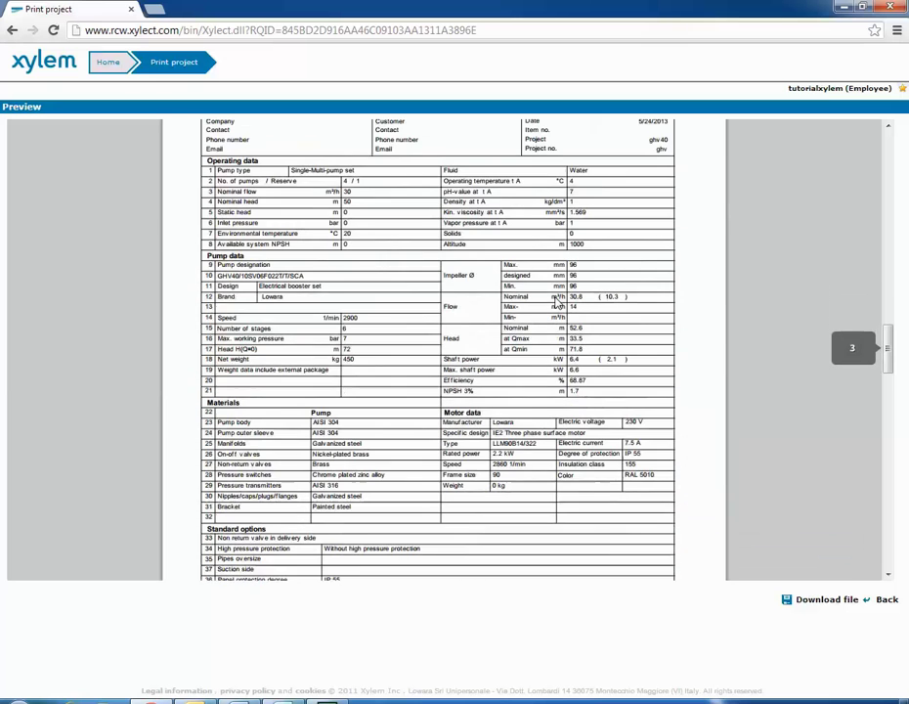
scroll(557, 303, "down", 5)
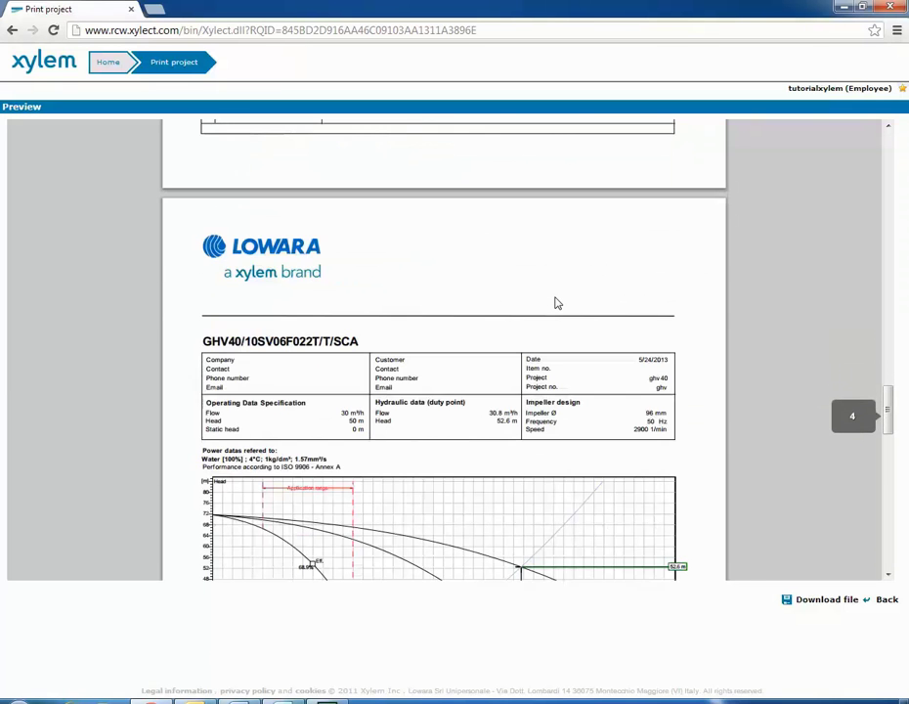
scroll(555, 303, "down", 4)
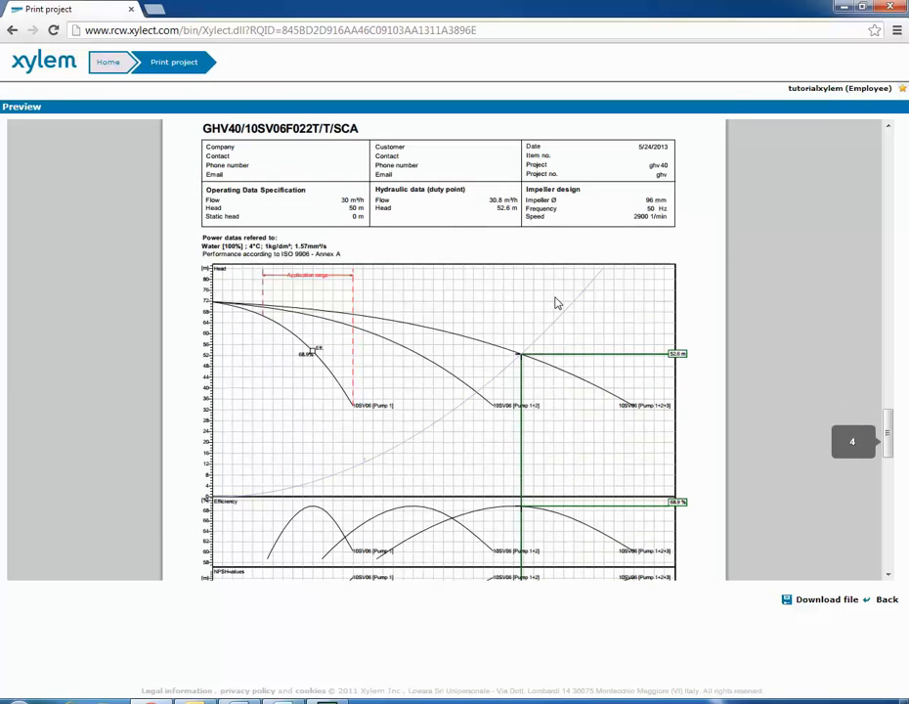
scroll(558, 303, "down", 3)
scroll(557, 303, "down", 4)
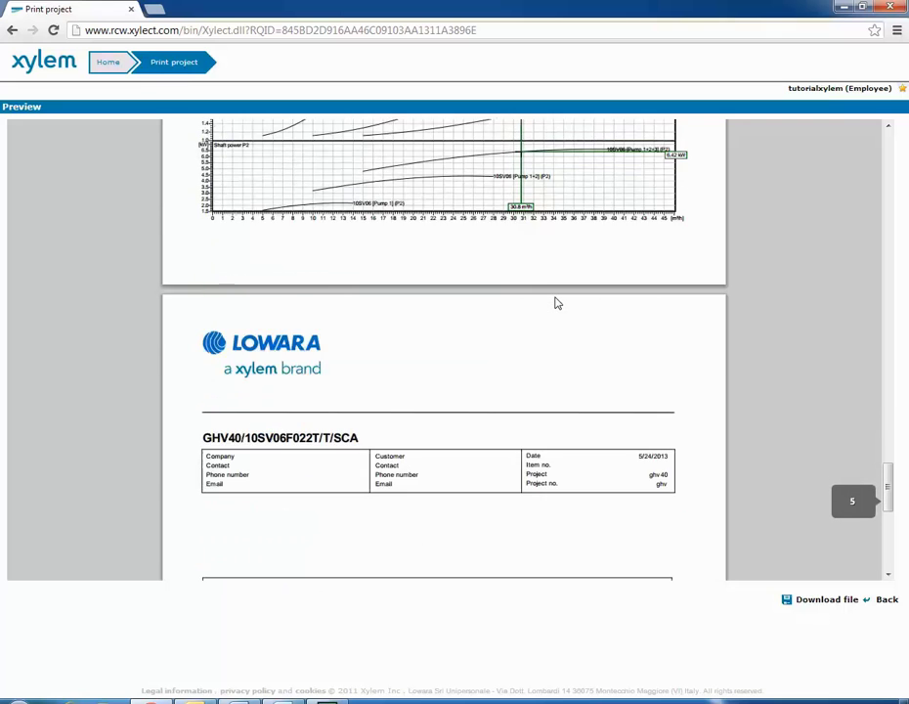
scroll(557, 303, "down", 4)
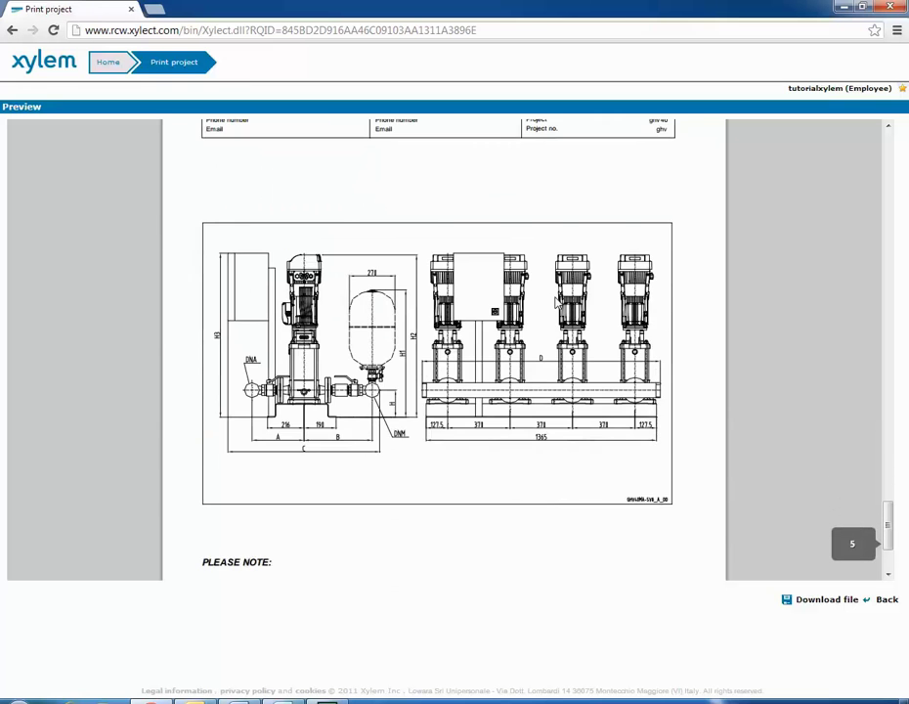
scroll(557, 303, "down", 3)
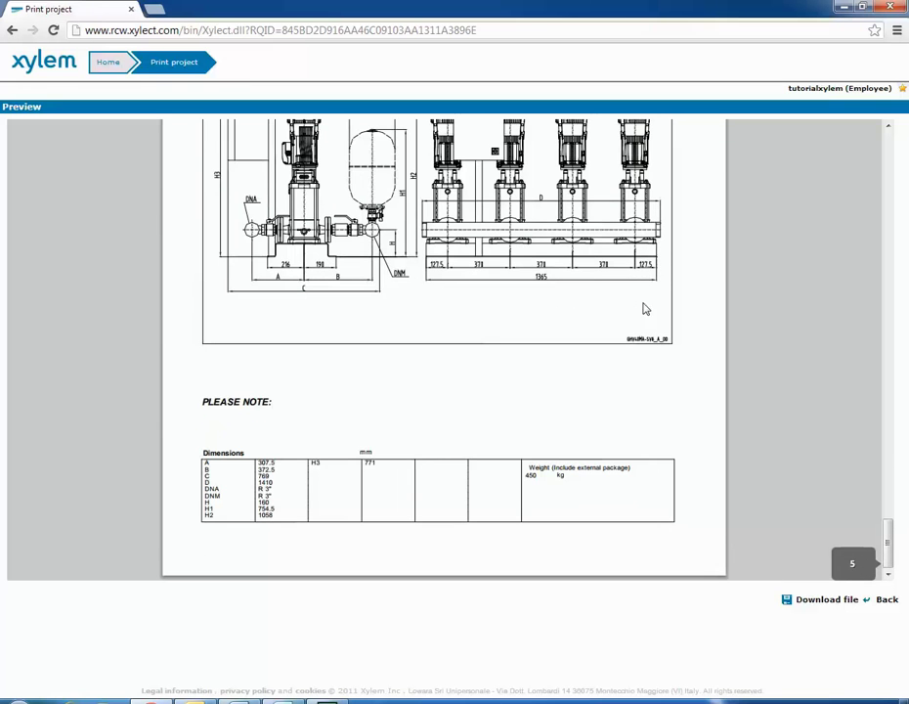